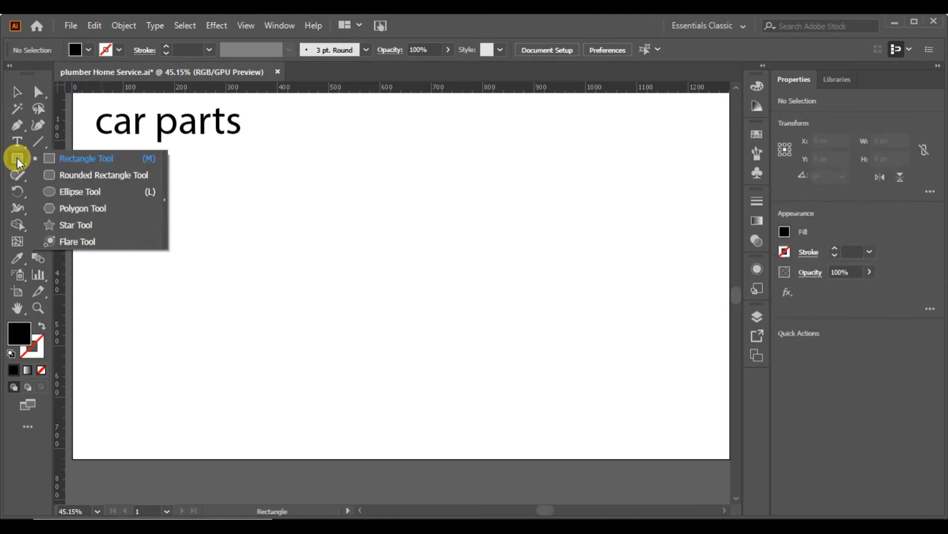
# Step: Draw a black hexagon about 384 × 440 px near the artboard's centre with a vertex pointing up
pyautogui.moveTo(315, 163)
pyautogui.mouseDown()
pyautogui.moveTo(360, 190)
pyautogui.moveTo(364, 183)
pyautogui.moveTo(351, 178)
pyautogui.moveTo(390, 218)
pyautogui.mouseUp()
pyautogui.moveTo(431, 261); pyautogui.dragTo(508, 322)
pyautogui.moveTo(389, 218); pyautogui.dragTo(422, 267)
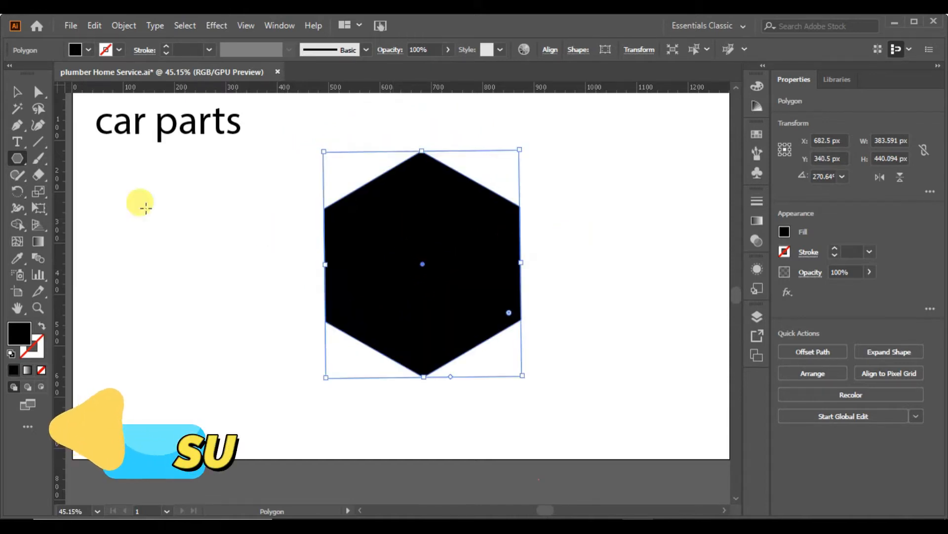
pyautogui.click(17, 91)
pyautogui.click(204, 283)
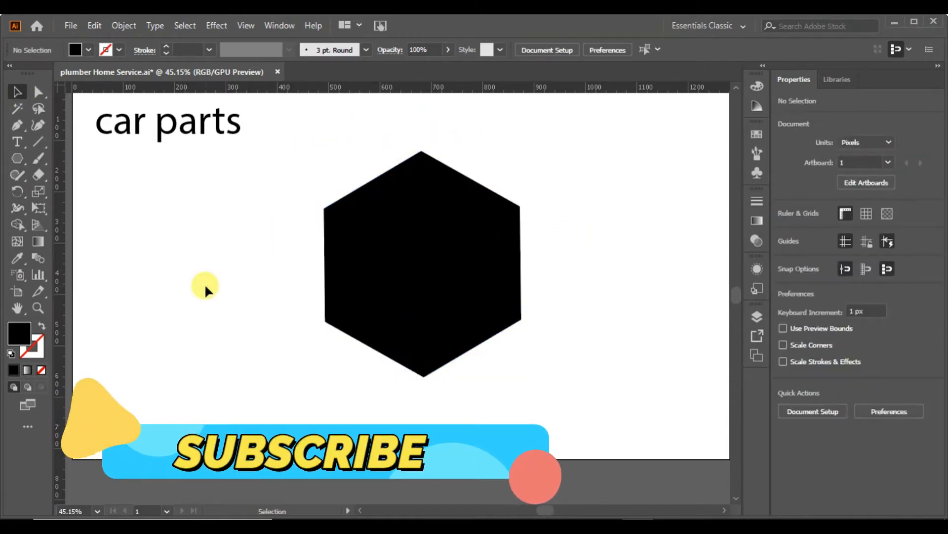
pyautogui.click(402, 254)
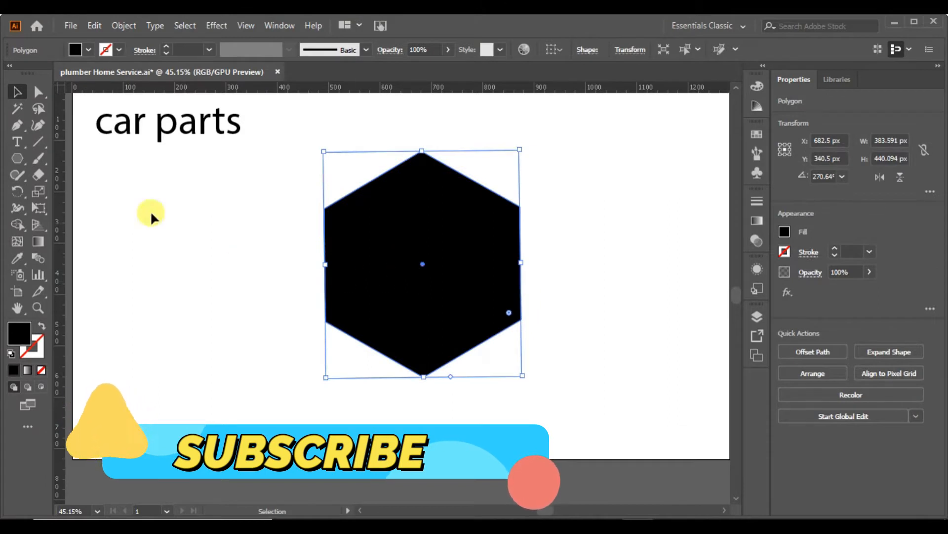
# Step: Round the hexagon's two lower side corners together to a radius of about 175 px
pyautogui.click(38, 92)
pyautogui.moveTo(305, 304); pyautogui.dragTo(385, 324)
pyautogui.moveTo(311, 312); pyautogui.dragTo(547, 339)
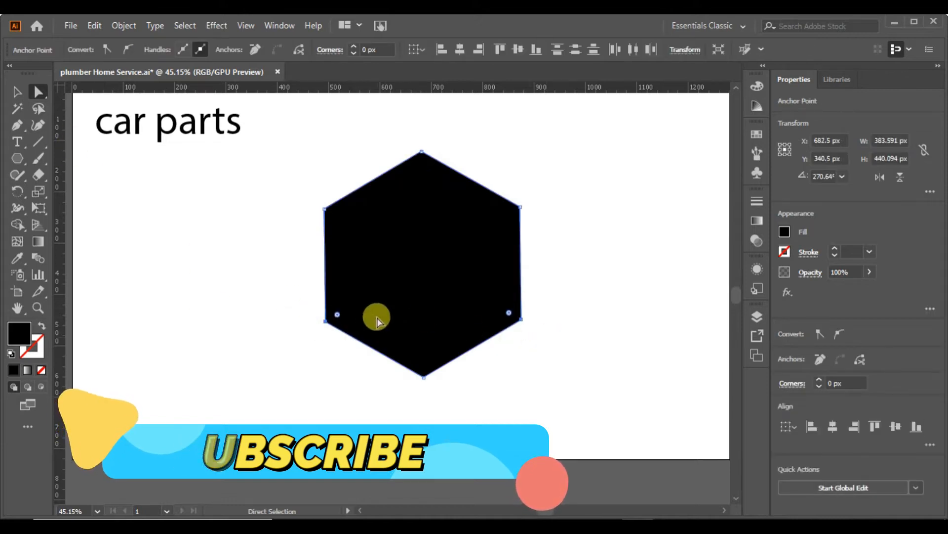
pyautogui.moveTo(337, 314); pyautogui.dragTo(431, 323)
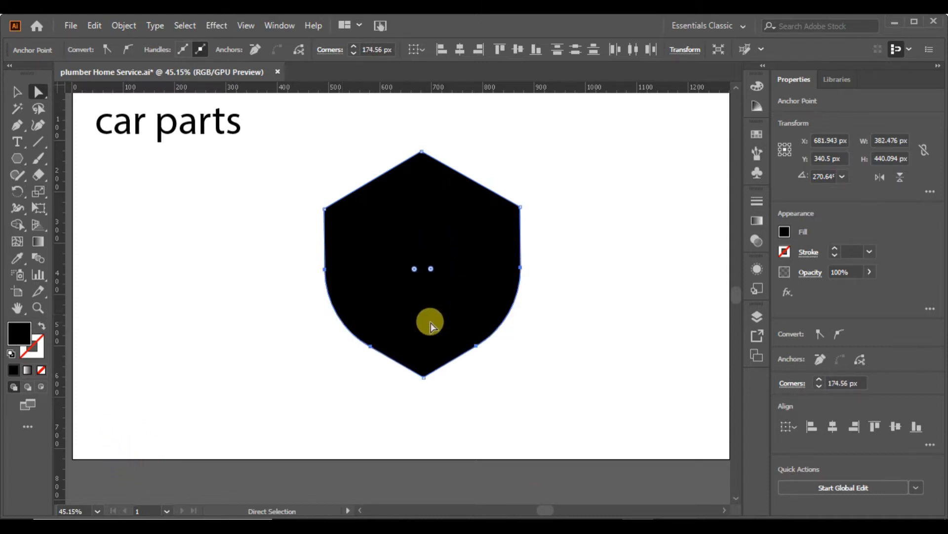
# Step: Round the shape's top corner to about 336 px and its two upper side corners to about 37 px
pyautogui.click(423, 153)
pyautogui.moveTo(423, 165); pyautogui.dragTo(491, 354)
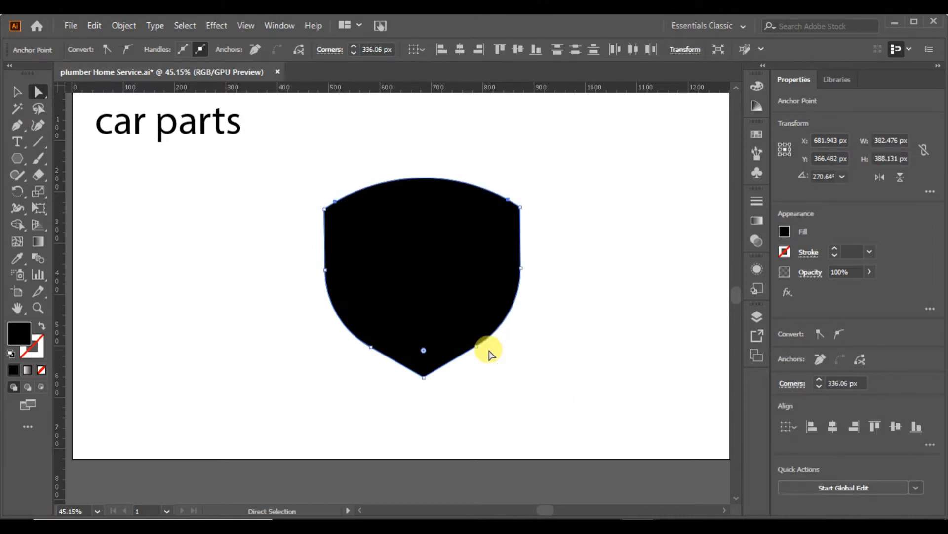
pyautogui.click(325, 209)
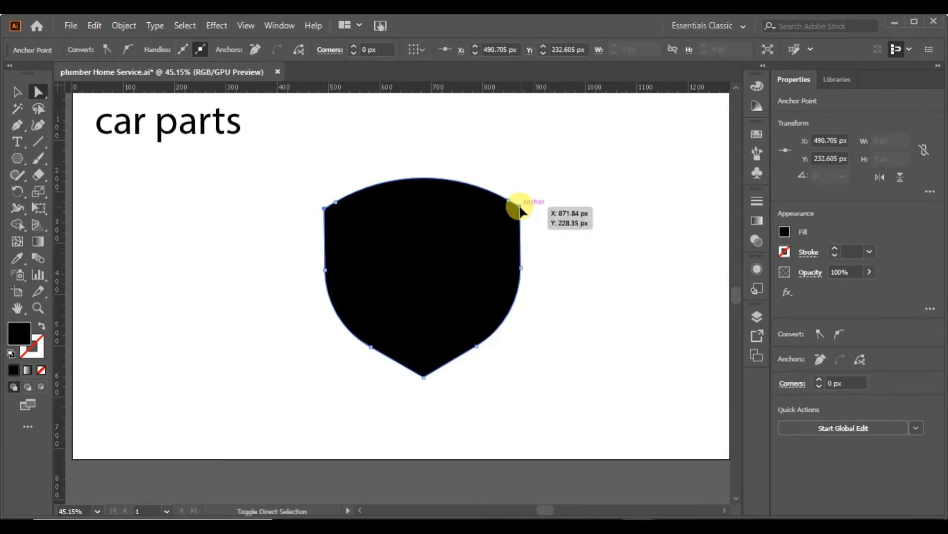
pyautogui.keyDown('shift'); pyautogui.click(520, 208); pyautogui.keyUp('shift')
pyautogui.moveTo(505, 217); pyautogui.dragTo(498, 216)
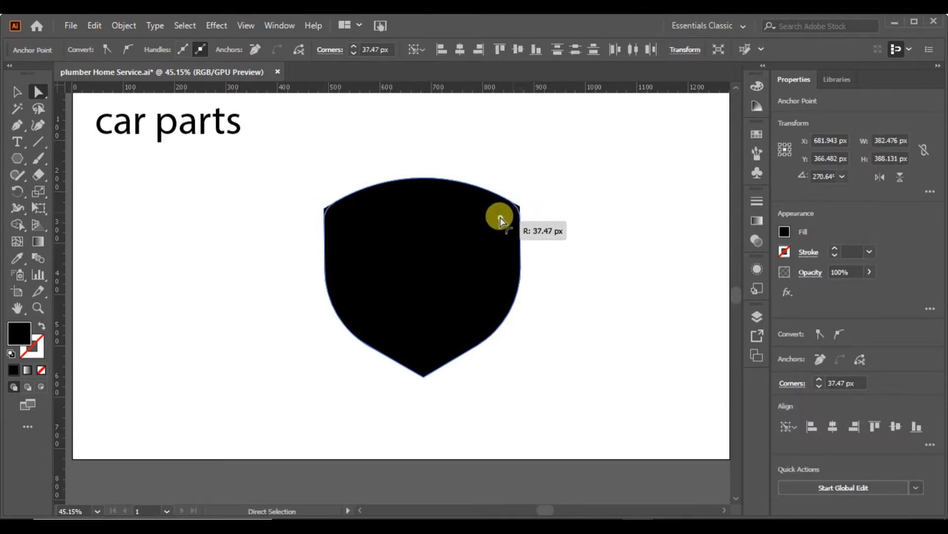
pyautogui.click(578, 283)
# Step: Stretch the shield's lower point slightly downward and move the whole shield upward on the artboard
pyautogui.moveTo(563, 203); pyautogui.dragTo(289, 379)
pyautogui.click(15, 94)
pyautogui.moveTo(422, 381); pyautogui.dragTo(437, 404)
pyautogui.moveTo(445, 340); pyautogui.dragTo(451, 296)
pyautogui.click(551, 313)
pyautogui.click(449, 265)
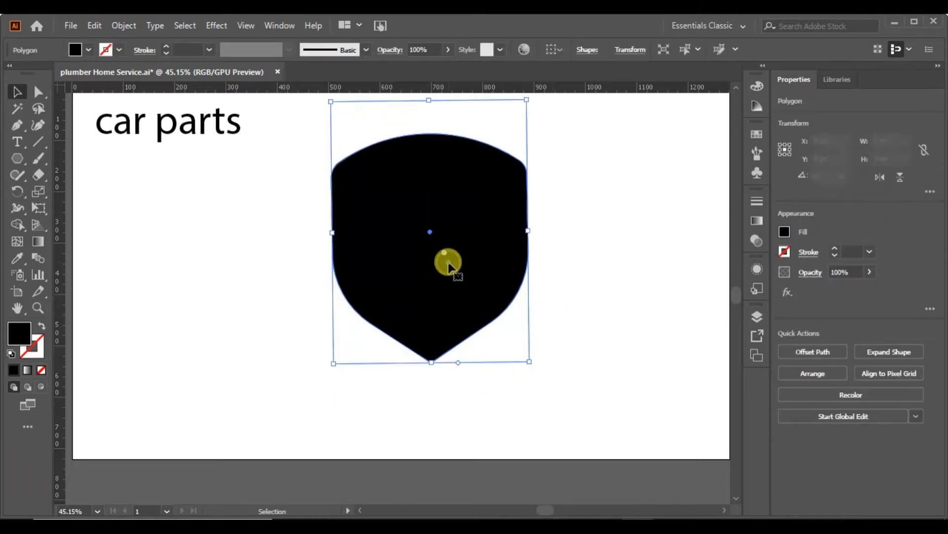
# Step: Create an inner copy of the shield with Offset Path at -9 px, miter joins and preview on
pyautogui.click(800, 351)
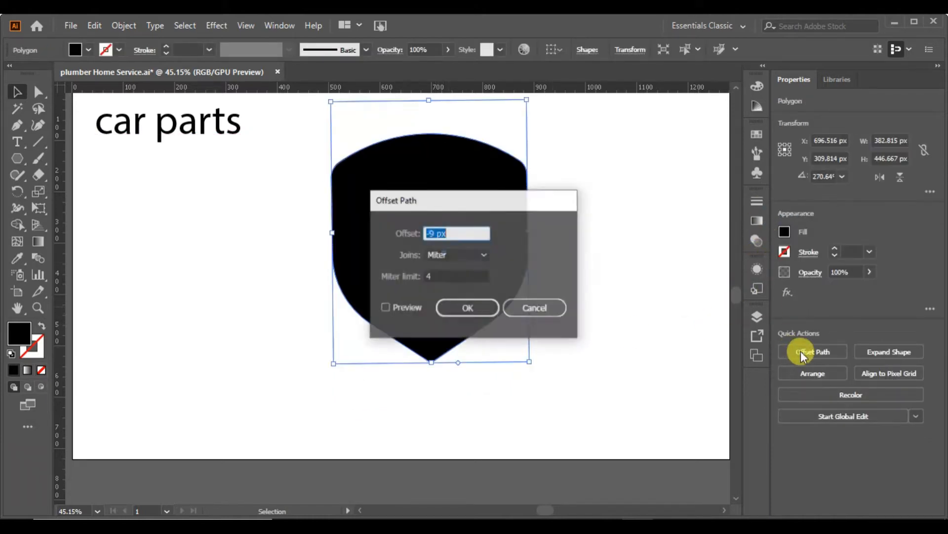
pyautogui.click(401, 308)
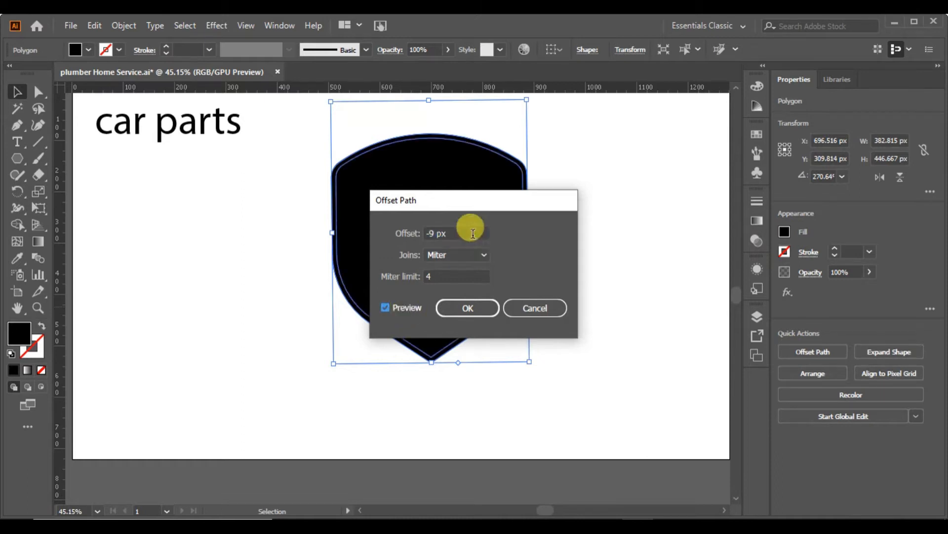
pyautogui.click(476, 309)
pyautogui.moveTo(545, 145); pyautogui.dragTo(312, 302)
pyautogui.click(215, 295)
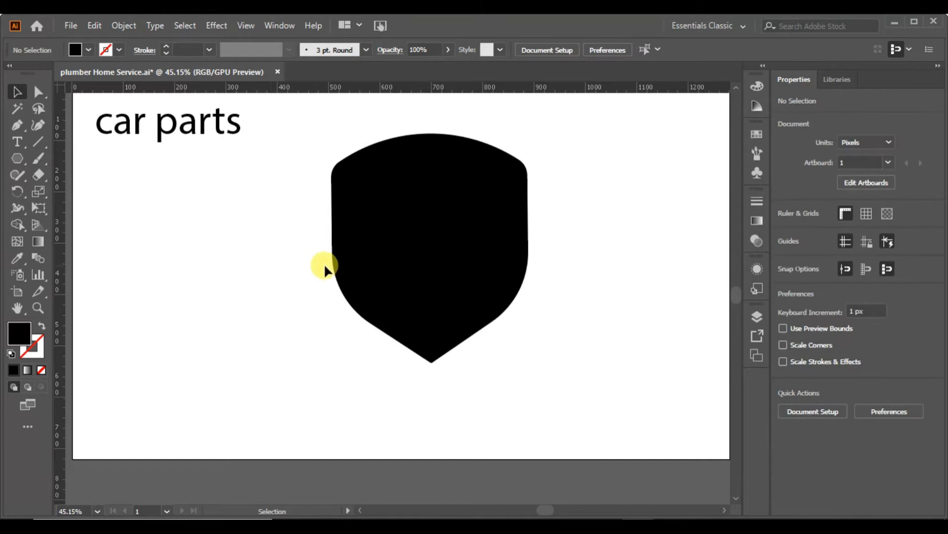
# Step: Offset the original shield path outward with preview on to form an outer shield about 435 × 504 px
pyautogui.click(334, 266)
pyautogui.click(802, 353)
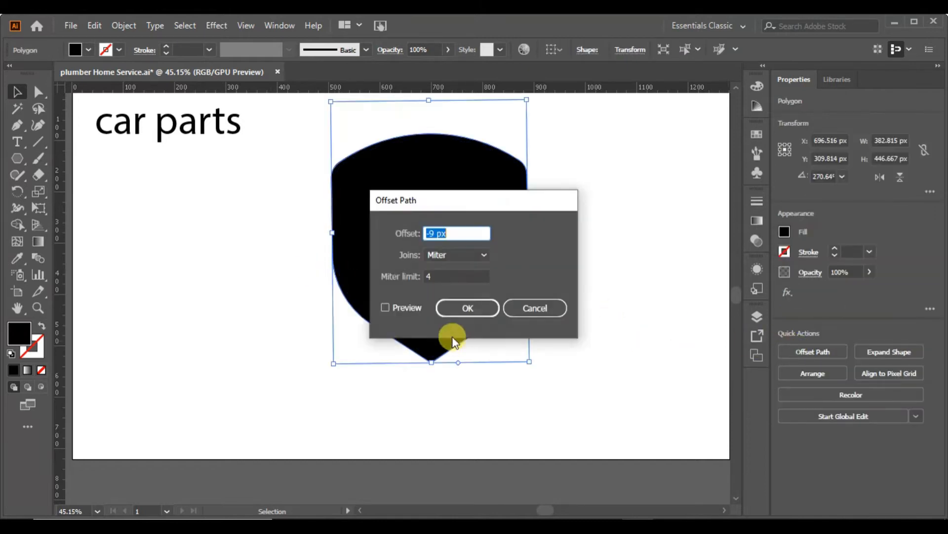
pyautogui.click(386, 307)
pyautogui.scroll(20, 463, 234)
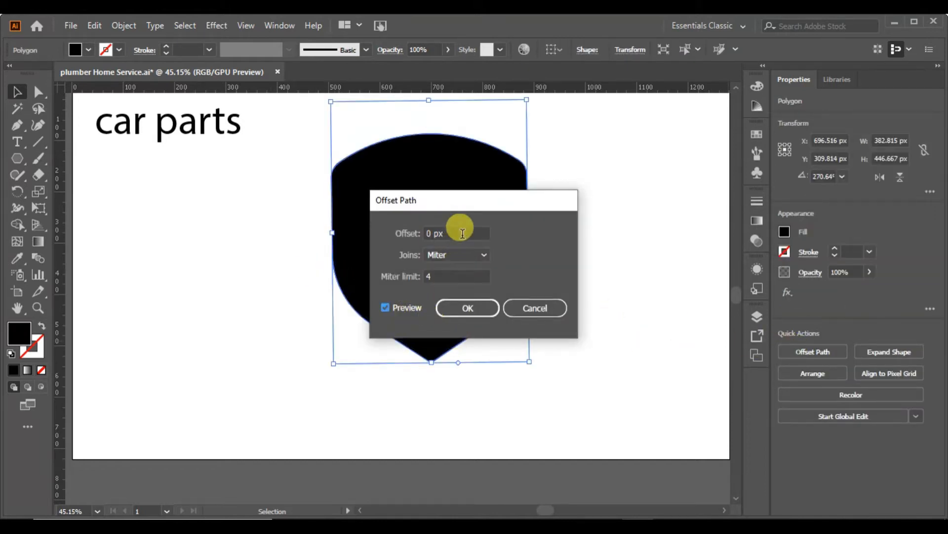
pyautogui.scroll(6, 462, 233)
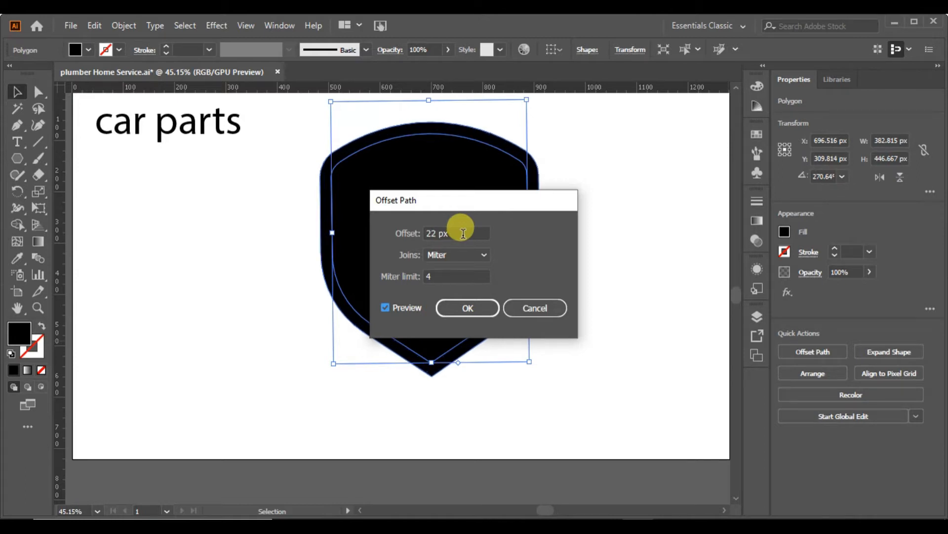
pyautogui.click(466, 308)
pyautogui.click(607, 293)
# Step: Select all three shield outlines and separate the innermost area with Shape Builder
pyautogui.moveTo(562, 167); pyautogui.dragTo(302, 328)
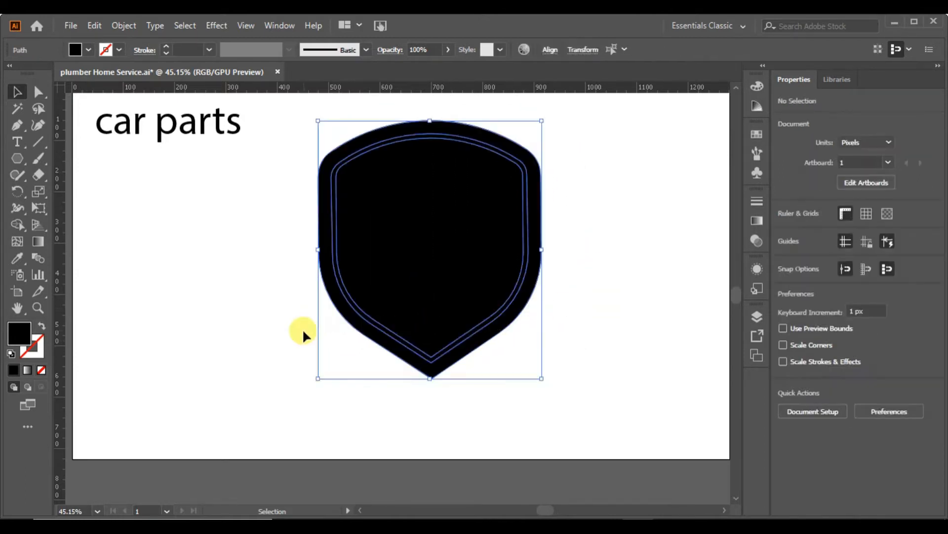
pyautogui.click(17, 224)
pyautogui.click(418, 252)
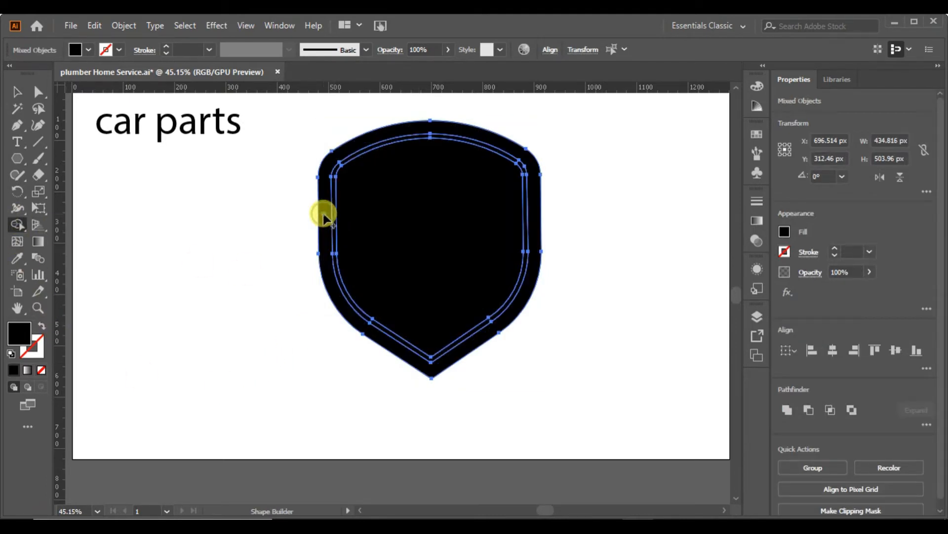
pyautogui.hotkey('ctrl', '+')
pyautogui.hotkey('ctrl', '+')
pyautogui.hotkey('ctrl', '+')
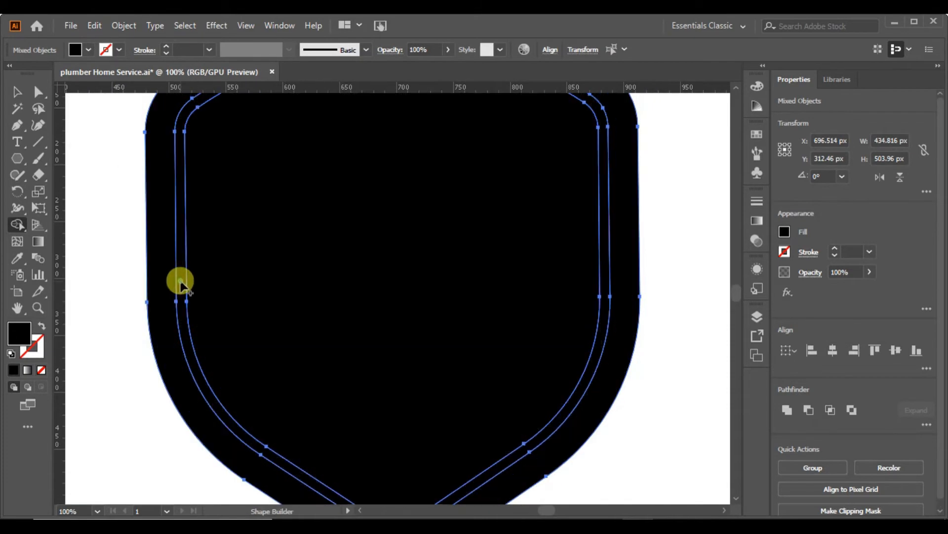
# Step: Move the solid inner shield out of the border and place it directly to the right
pyautogui.click(17, 92)
pyautogui.click(100, 225)
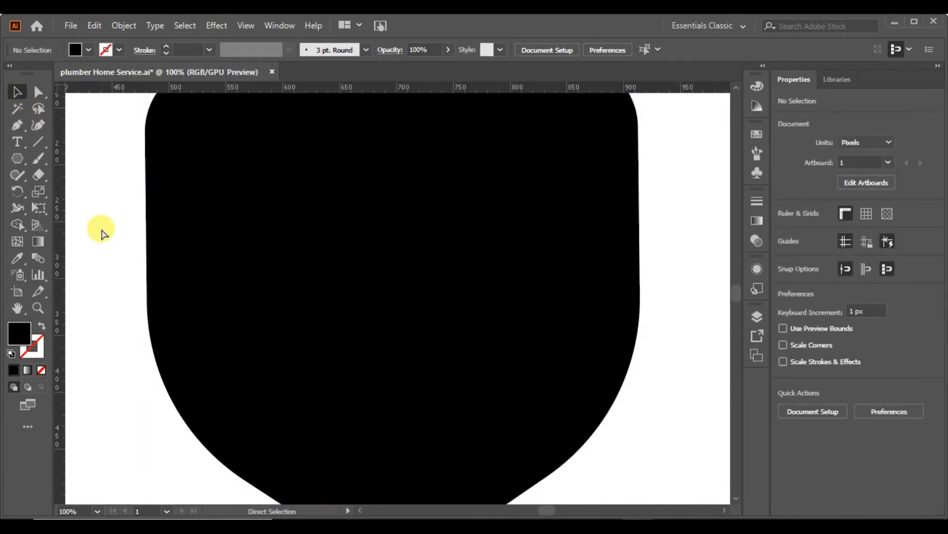
pyautogui.hotkey('ctrl', '0')
pyautogui.moveTo(452, 253); pyautogui.dragTo(651, 244)
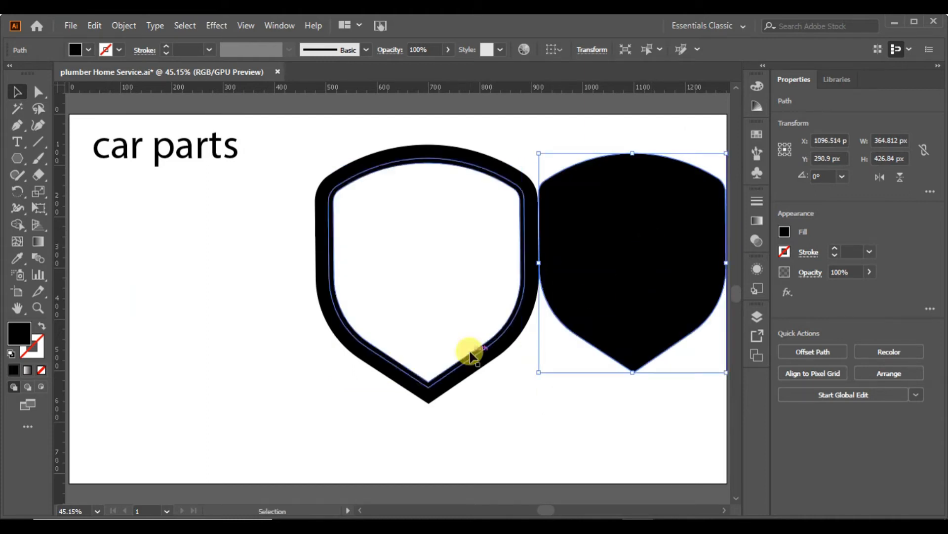
# Step: Draw a circle about 42 px across below the "car parts" text, with no fill and a 10 pt black stroke
pyautogui.moveTo(22, 159); pyautogui.dragTo(115, 236)
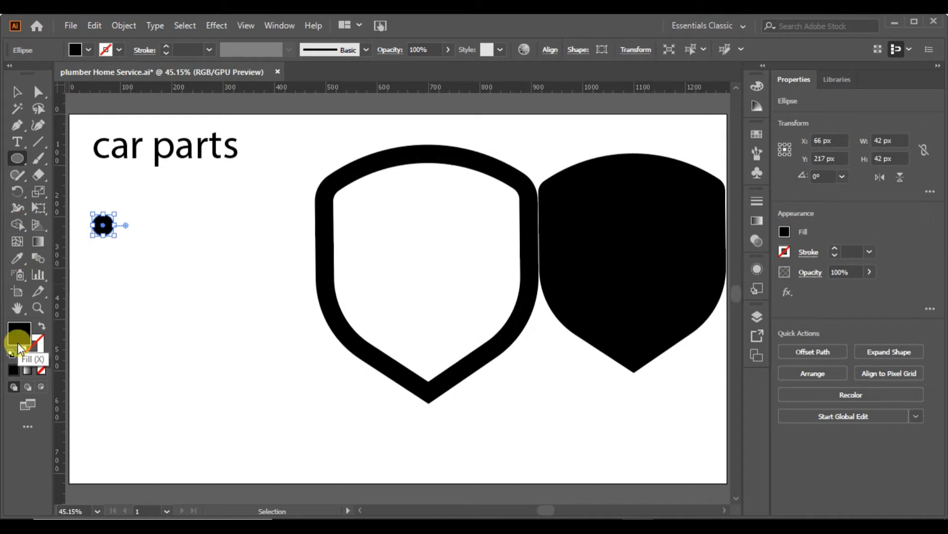
pyautogui.click(41, 326)
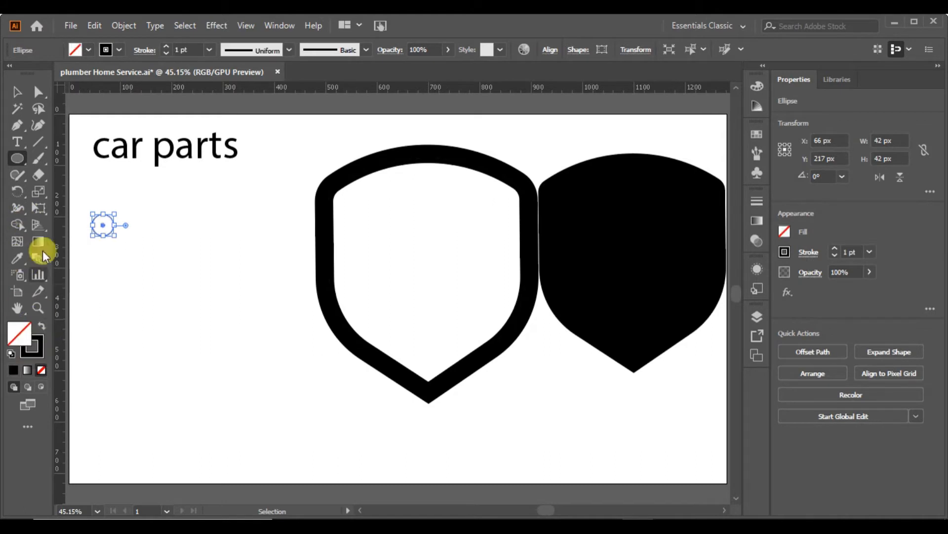
pyautogui.click(167, 47)
pyautogui.click(17, 92)
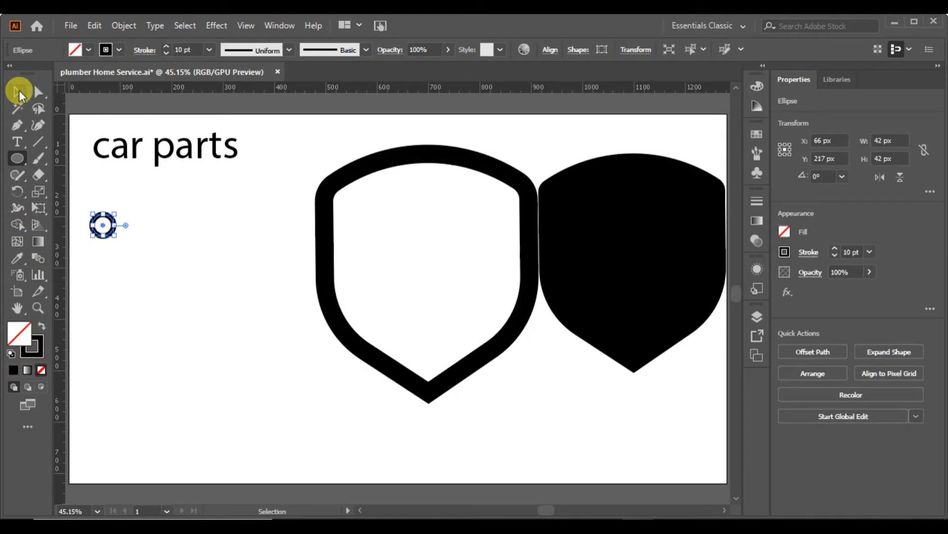
pyautogui.click(100, 231)
# Step: Copy the ring 42 px to the right and repeat the copy to make a horizontal row of 20 rings
pyautogui.moveTo(102, 227); pyautogui.dragTo(125, 227)
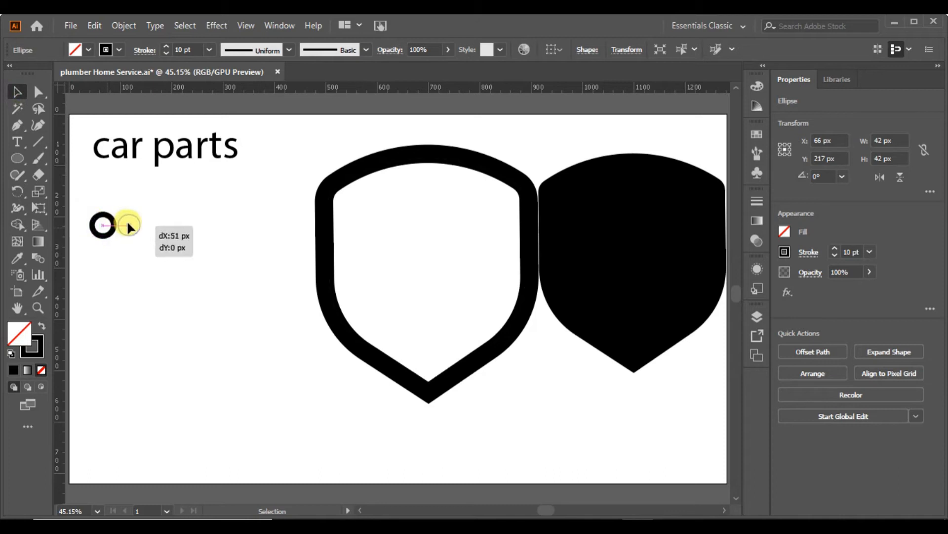
pyautogui.moveTo(122, 228); pyautogui.dragTo(122, 227)
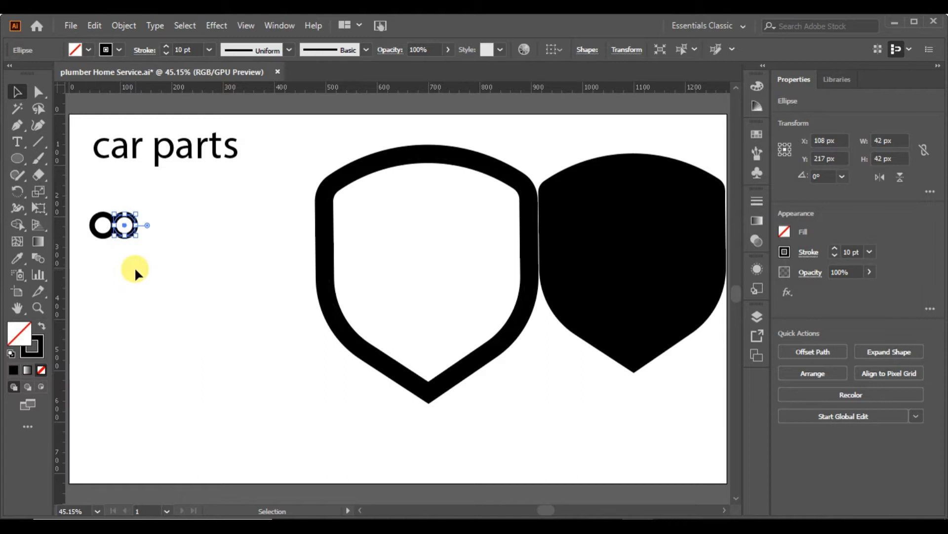
pyautogui.hotkey('ctrl', 'd')
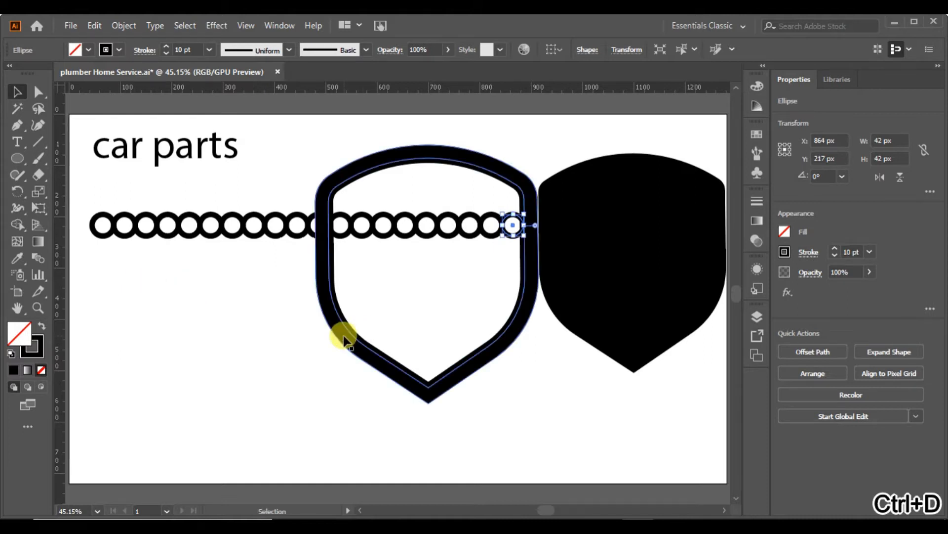
# Step: Group the ring row and copy it 42 px down, shifted 21 px left so the rings interlock
pyautogui.click(496, 232)
pyautogui.moveTo(319, 228); pyautogui.dragTo(306, 248)
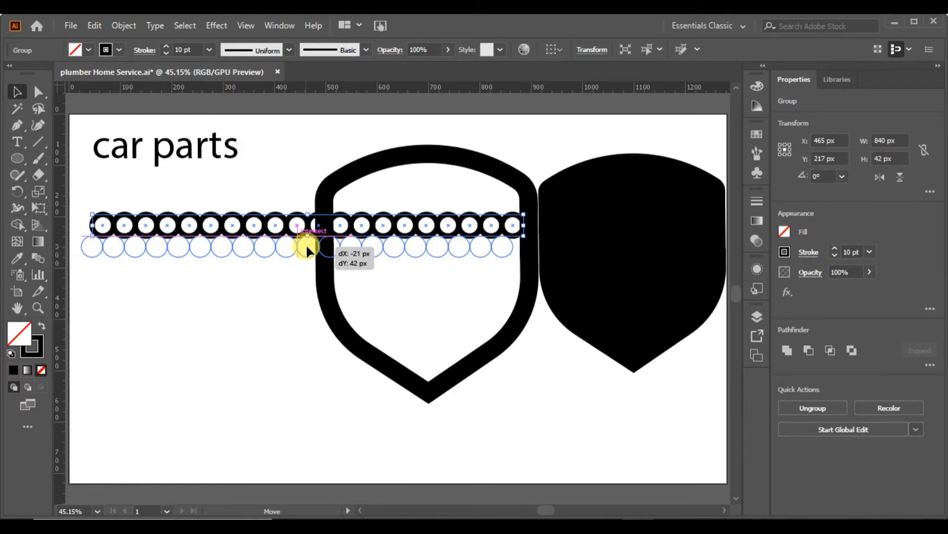
pyautogui.moveTo(307, 249); pyautogui.dragTo(307, 249)
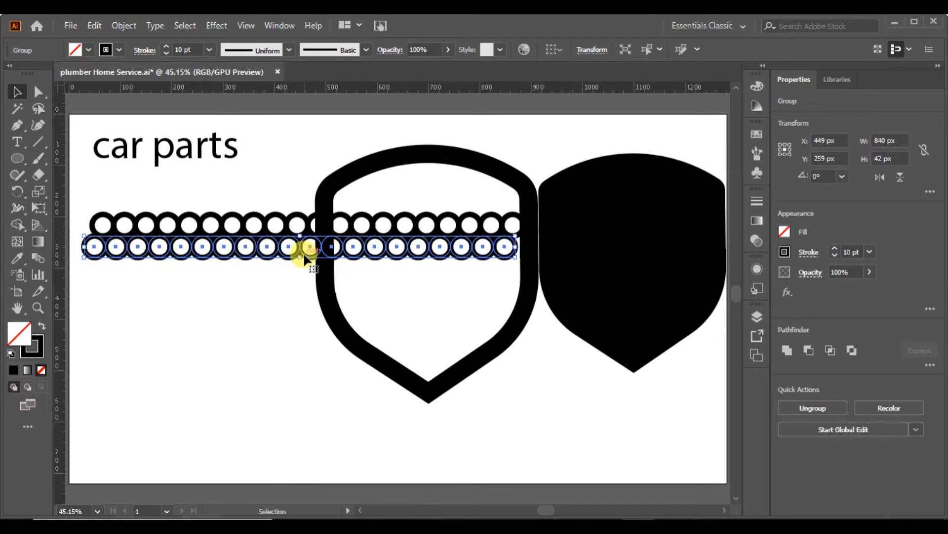
pyautogui.hotkey('ctrl', 'z')
# Step: Copy both ring rows together about 74 px downward and repeat the copy to build a mesh pattern
pyautogui.moveTo(202, 200); pyautogui.dragTo(197, 277)
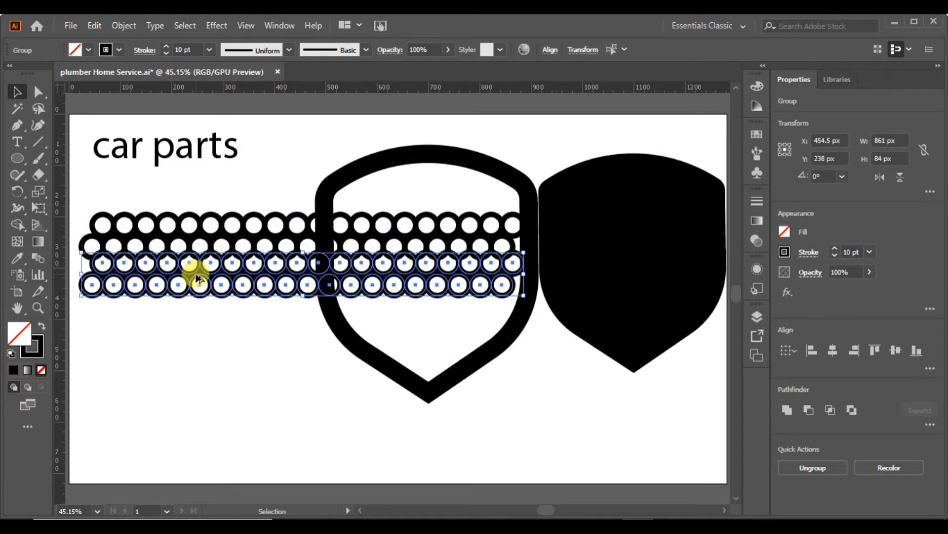
pyautogui.hotkey('ctrl', 'd')
pyautogui.hotkey('ctrl', 'd')
pyautogui.hotkey('ctrl', 'd')
pyautogui.hotkey('ctrl', 'd')
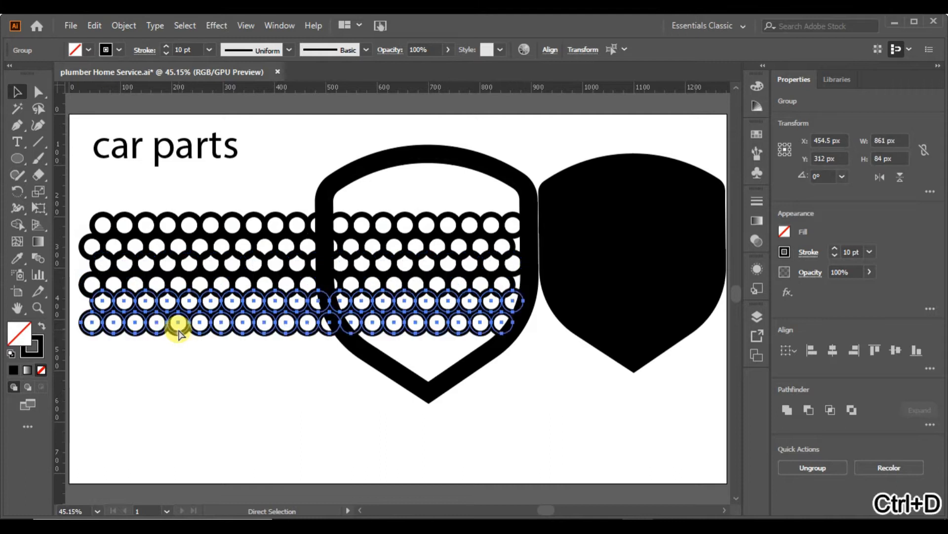
pyautogui.hotkey('ctrl', 'd')
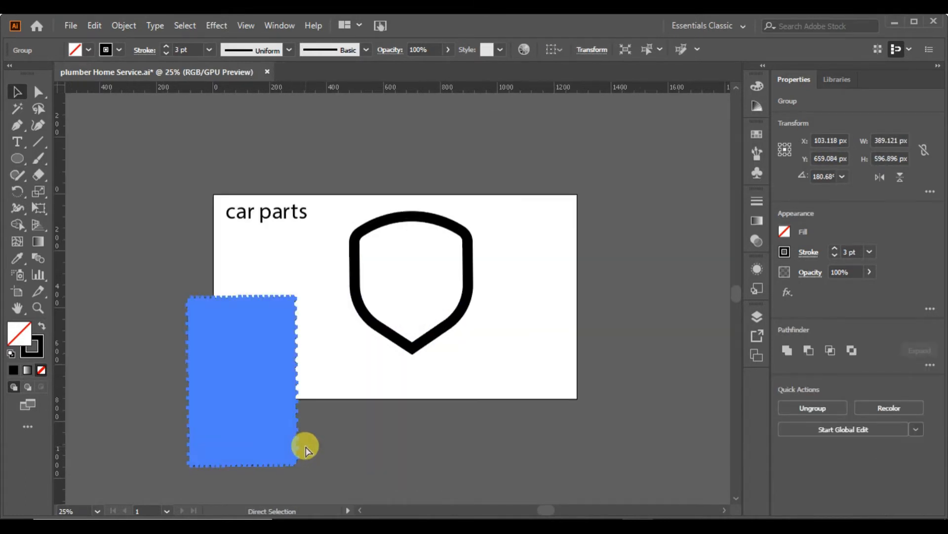
# Step: Enlarge the ring mesh lying over the solid shield to about 437 × 668 px
pyautogui.hotkey('ctrl', '-')
pyautogui.hotkey('ctrl', '+')
pyautogui.hotkey('ctrl', '+')
pyautogui.hotkey('ctrl', '+')
pyautogui.hotkey('ctrl', '+')
pyautogui.click(523, 146)
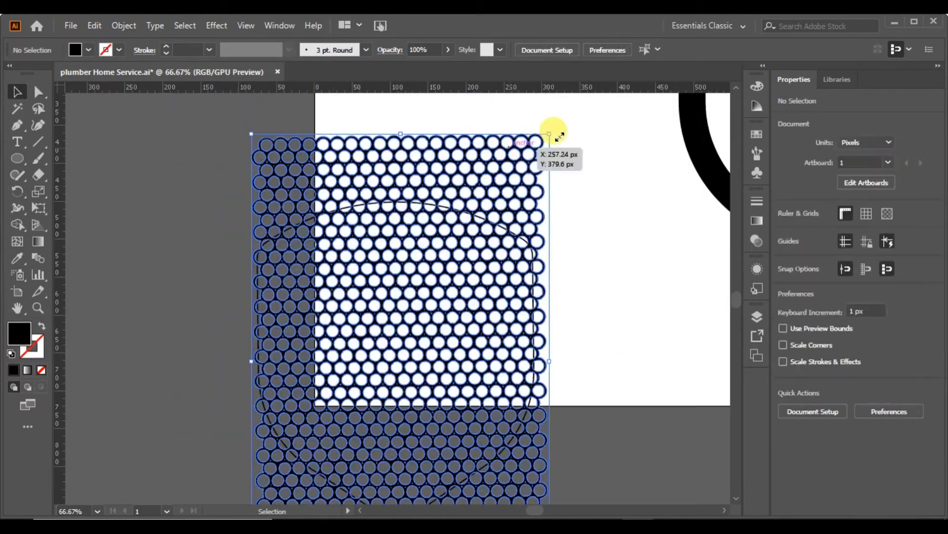
pyautogui.moveTo(553, 132); pyautogui.dragTo(577, 112)
# Step: Trim away the ring mesh outside the shield with Shape Builder and ungroup the resulting pieces
pyautogui.keyDown('shift'); pyautogui.click(431, 340); pyautogui.keyUp('shift')
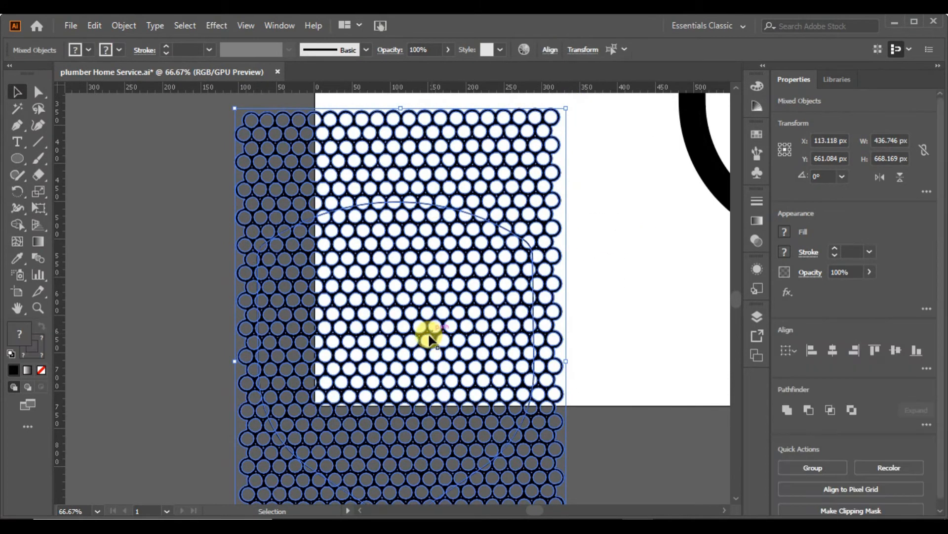
pyautogui.click(17, 222)
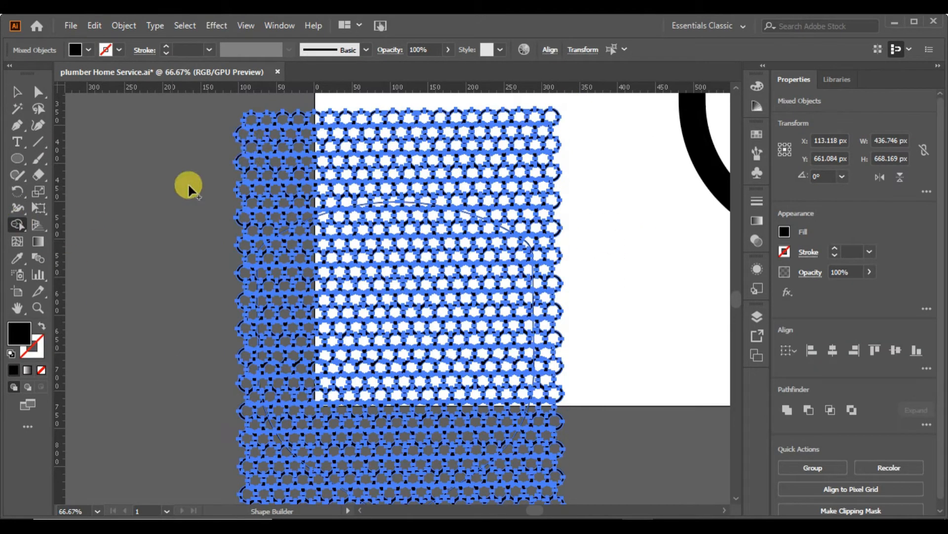
pyautogui.keyDown('alt'); pyautogui.click(236, 127); pyautogui.keyUp('alt')
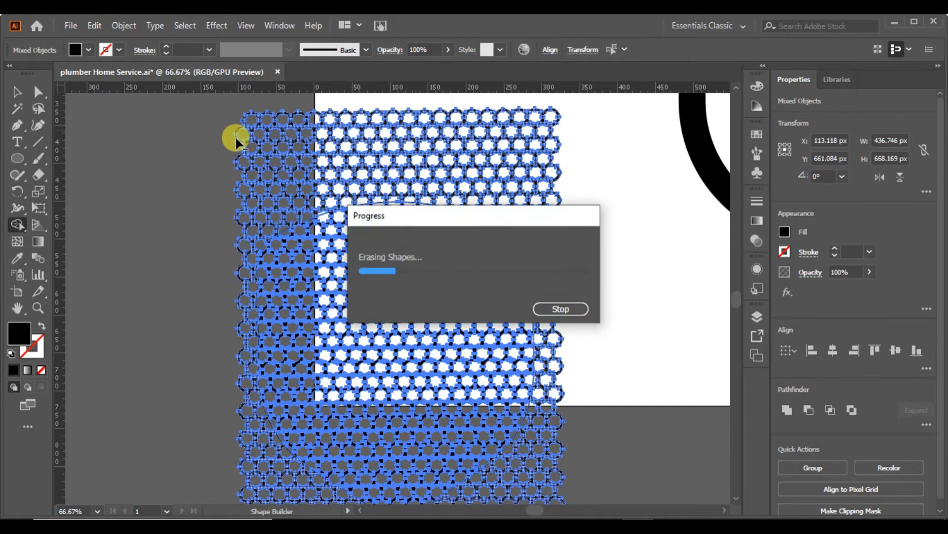
pyautogui.press('v')
pyautogui.rightClick(502, 222)
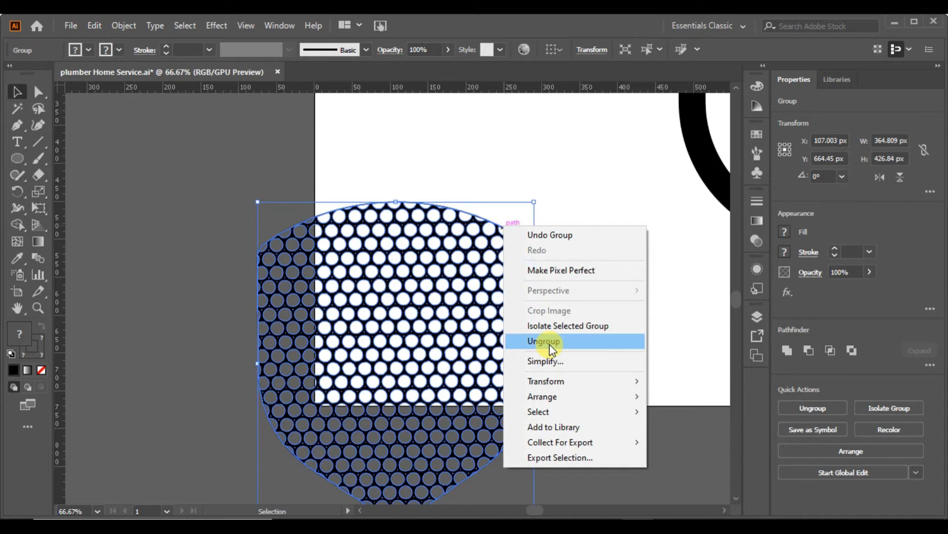
pyautogui.click(548, 341)
pyautogui.click(610, 263)
# Step: Set the stroke of the shield outline around the mesh to 4 pt and expand it into a filled shape
pyautogui.click(505, 227)
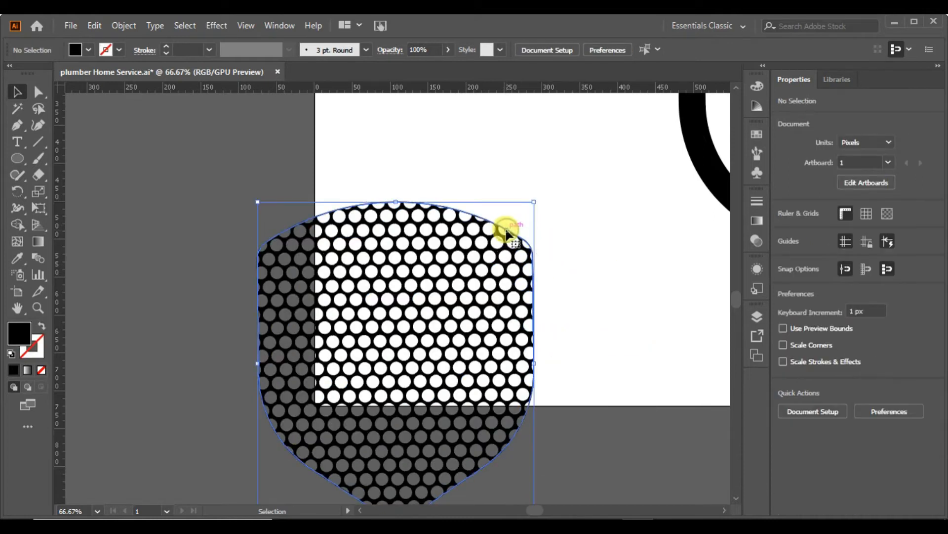
pyautogui.click(168, 47)
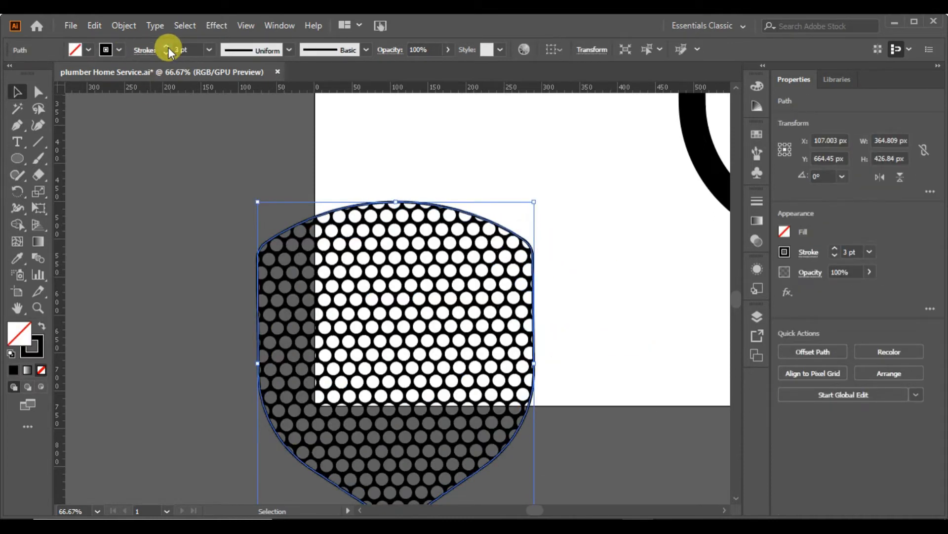
pyautogui.click(168, 46)
pyautogui.click(123, 25)
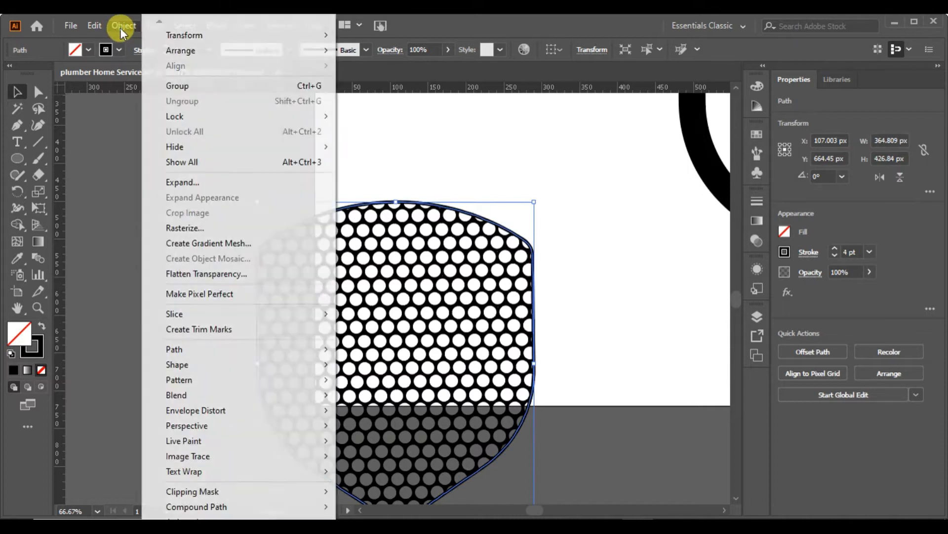
pyautogui.click(180, 183)
# Step: Ungroup the expanded outline and ring mesh and unite them into a single shape
pyautogui.click(441, 348)
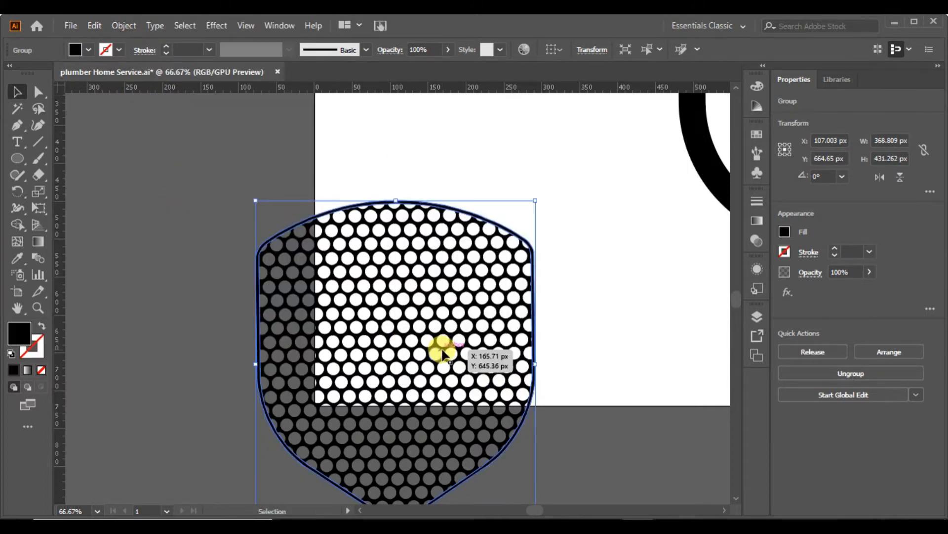
pyautogui.hotkey('ctrl', 'shift', 'g')
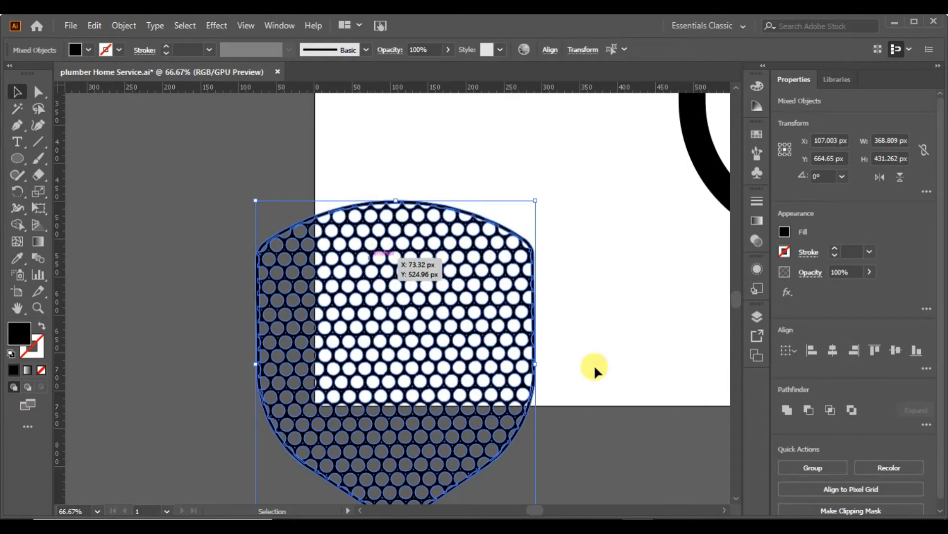
pyautogui.click(789, 410)
pyautogui.click(179, 343)
# Step: Move the mesh shield onto the artboard and center it inside the thick black shield border
pyautogui.moveTo(412, 362); pyautogui.dragTo(500, 289)
pyautogui.hotkey('ctrl', '0')
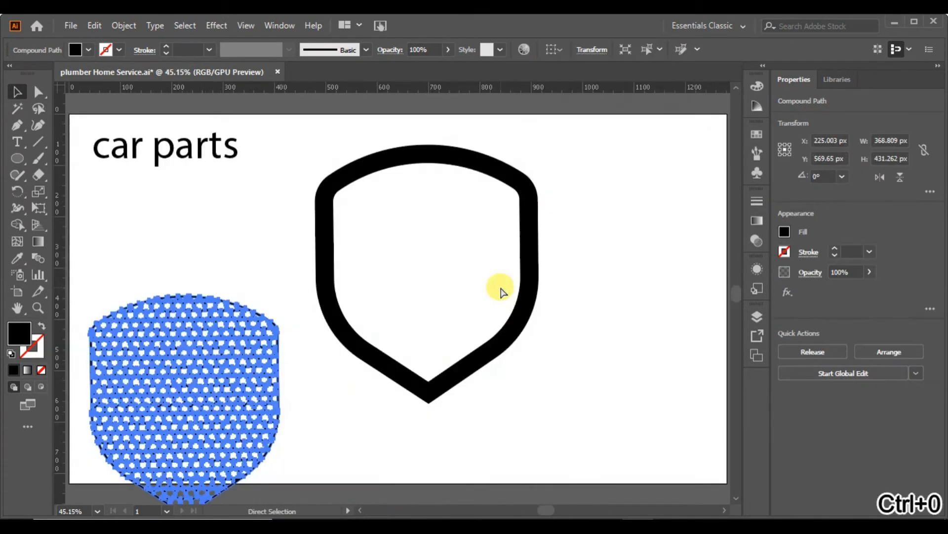
pyautogui.moveTo(209, 409); pyautogui.dragTo(453, 277)
pyautogui.click(583, 302)
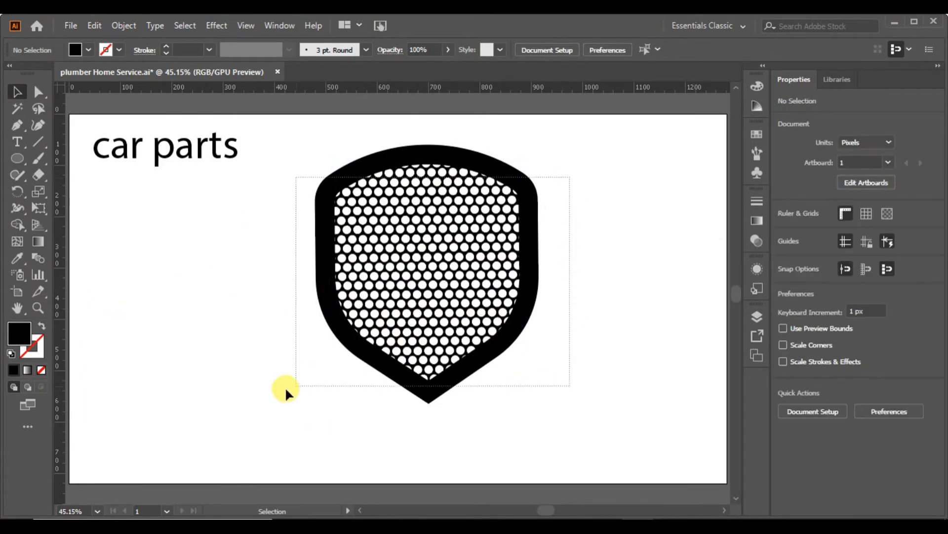
pyautogui.moveTo(311, 380); pyautogui.dragTo(281, 390)
pyautogui.click(590, 171)
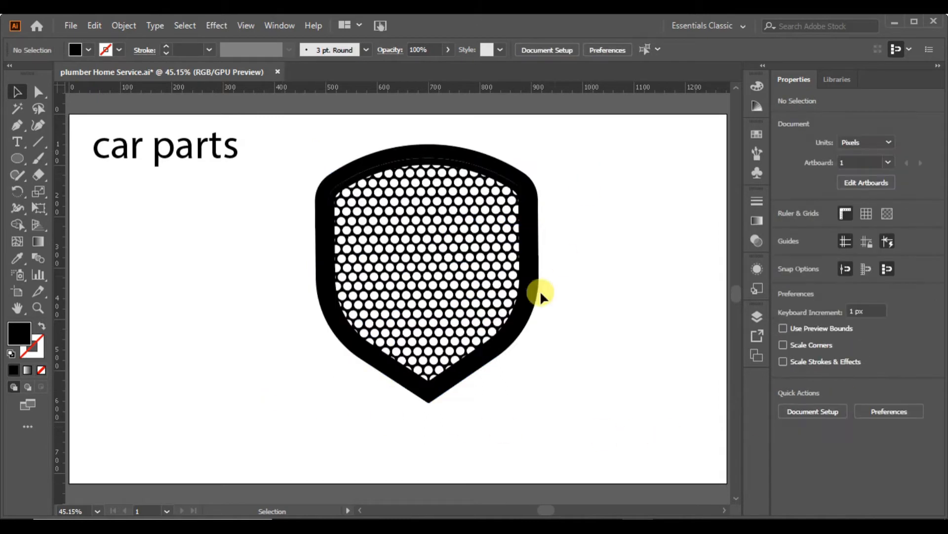
# Step: Fill the outer shield border with a linear white-to-black gradient at 0°
pyautogui.click(369, 360)
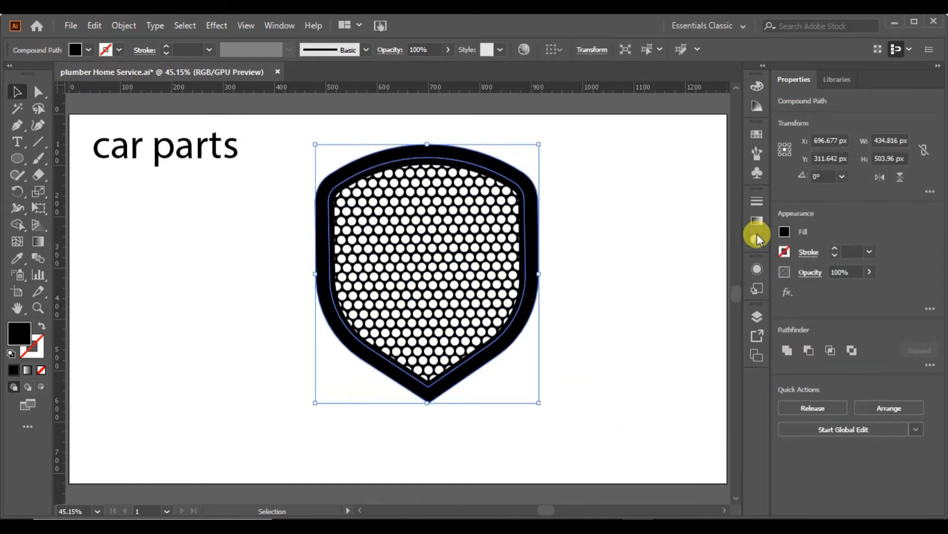
pyautogui.click(757, 221)
pyautogui.click(583, 223)
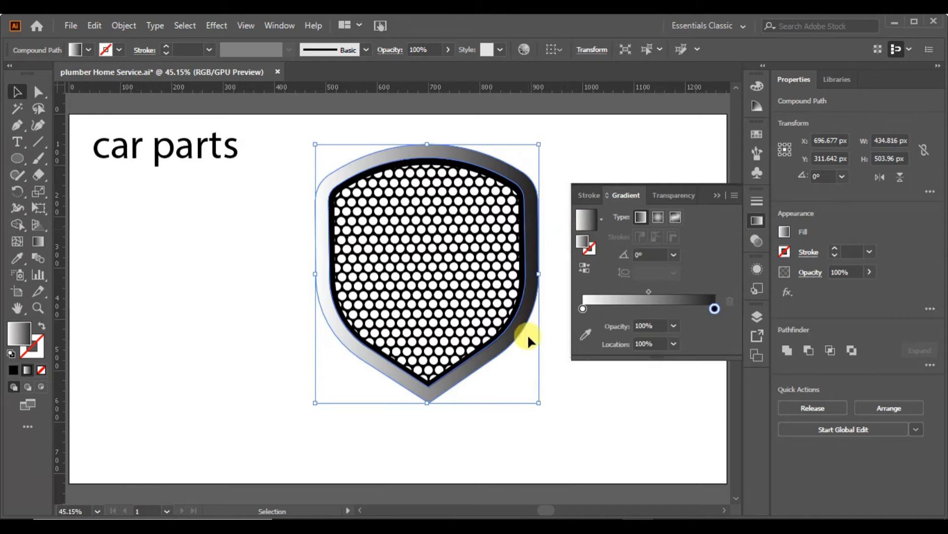
pyautogui.click(559, 391)
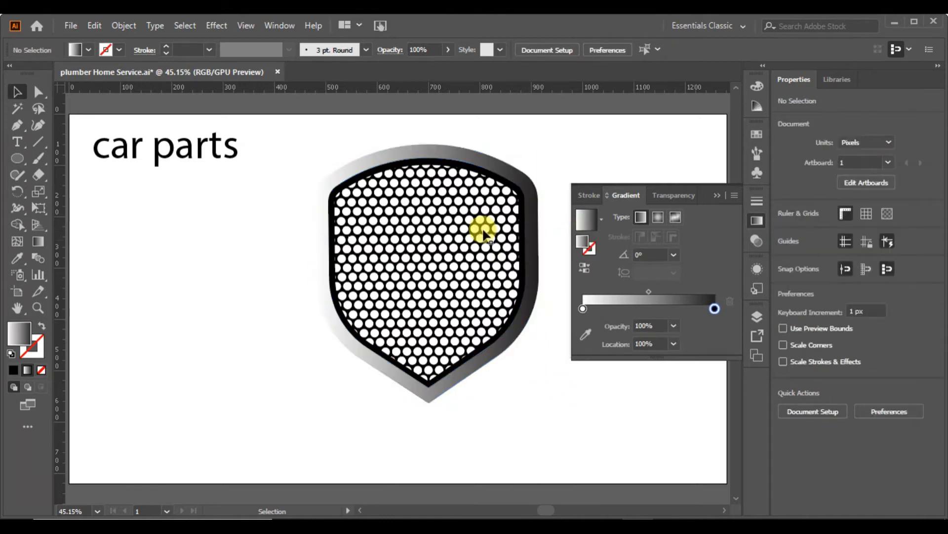
# Step: Fill the thin inner border with the same linear gradient and reverse it to run from black to white
pyautogui.click(435, 159)
pyautogui.moveTo(428, 162); pyautogui.dragTo(430, 159)
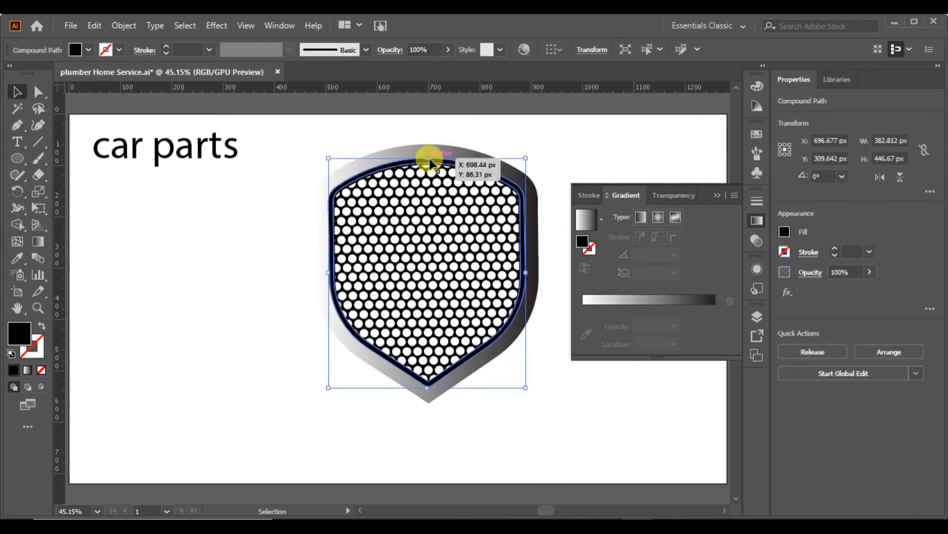
pyautogui.click(595, 221)
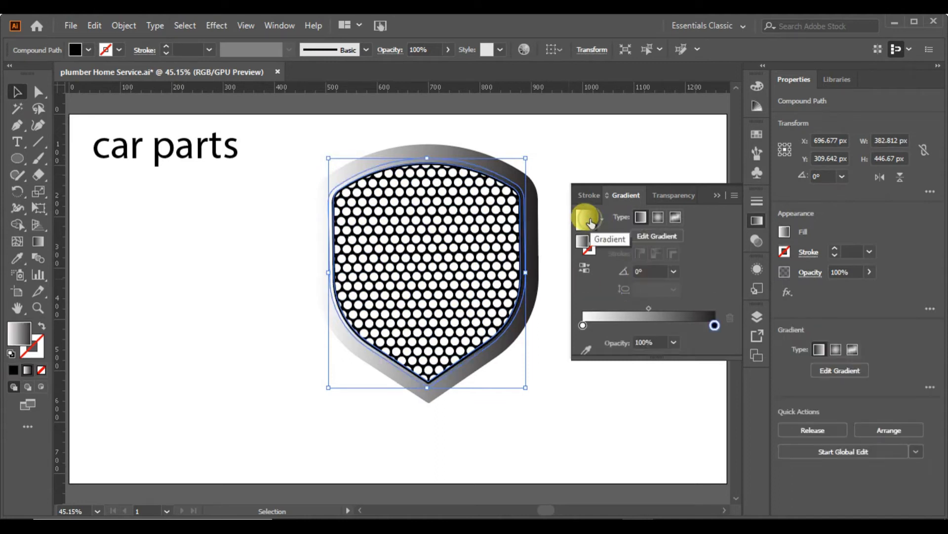
pyautogui.click(589, 265)
pyautogui.click(548, 165)
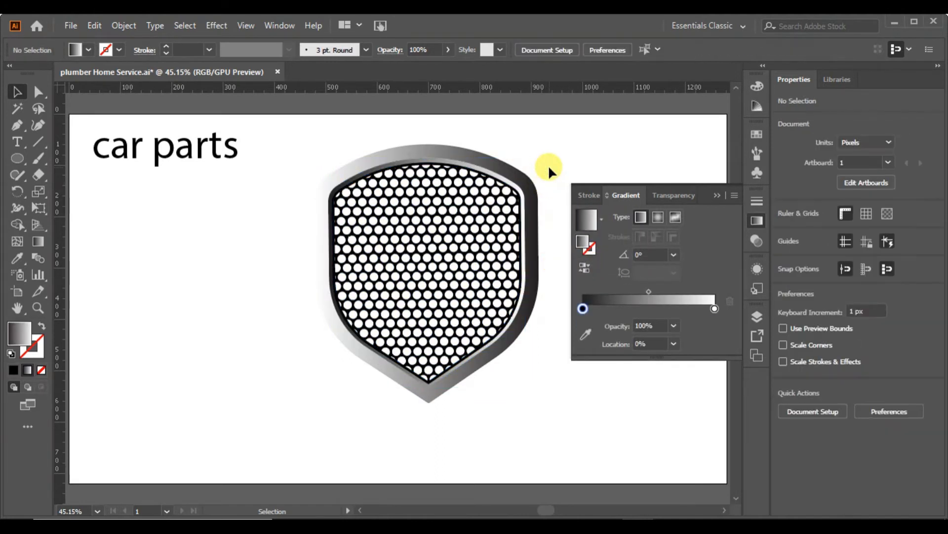
# Step: Give the ring mesh a linear gradient with black stops at both ends and a white stop in the middle
pyautogui.click(489, 229)
pyautogui.click(586, 223)
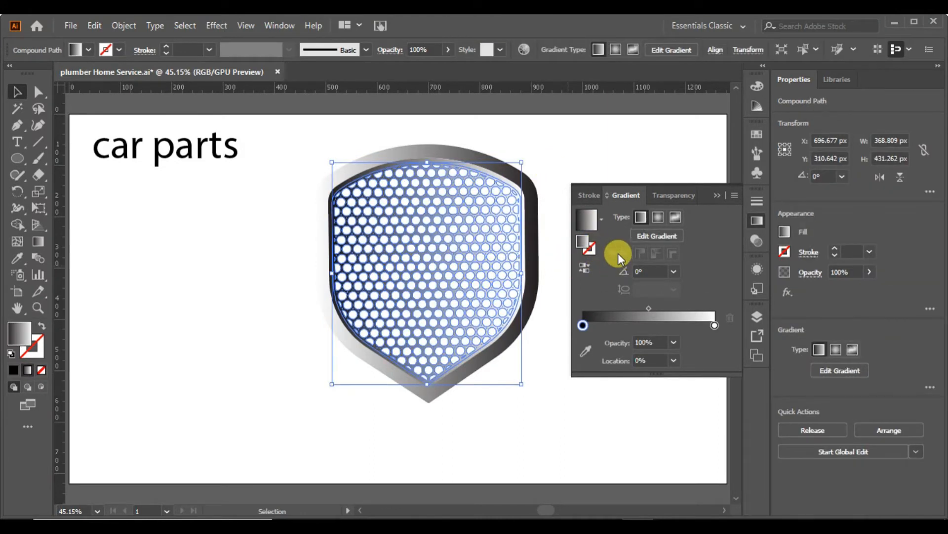
pyautogui.moveTo(714, 326); pyautogui.dragTo(646, 325)
pyautogui.click(583, 325)
pyautogui.moveTo(580, 325); pyautogui.dragTo(714, 325)
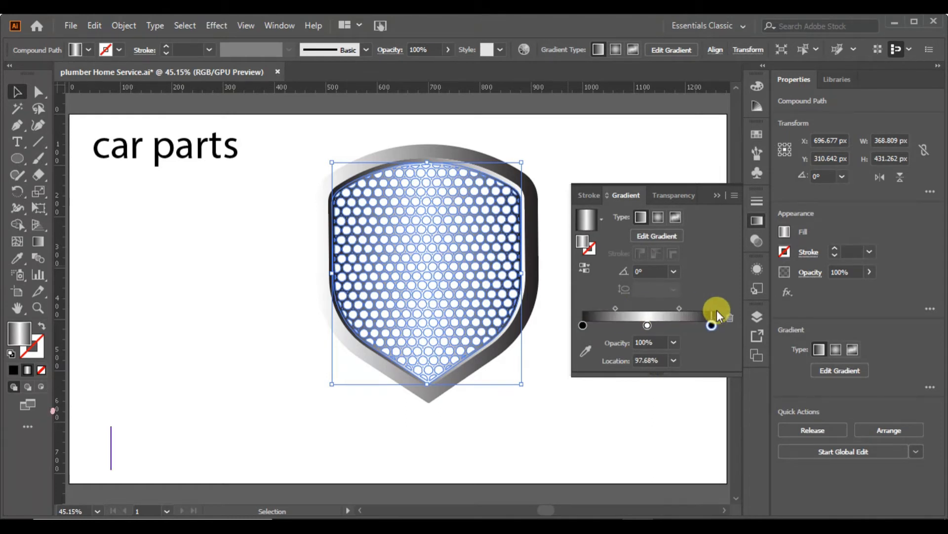
# Step: Move the mesh gradient's two midpoints closer to the white center, to about 68.95% and 32.83%
pyautogui.moveTo(616, 308); pyautogui.dragTo(626, 310)
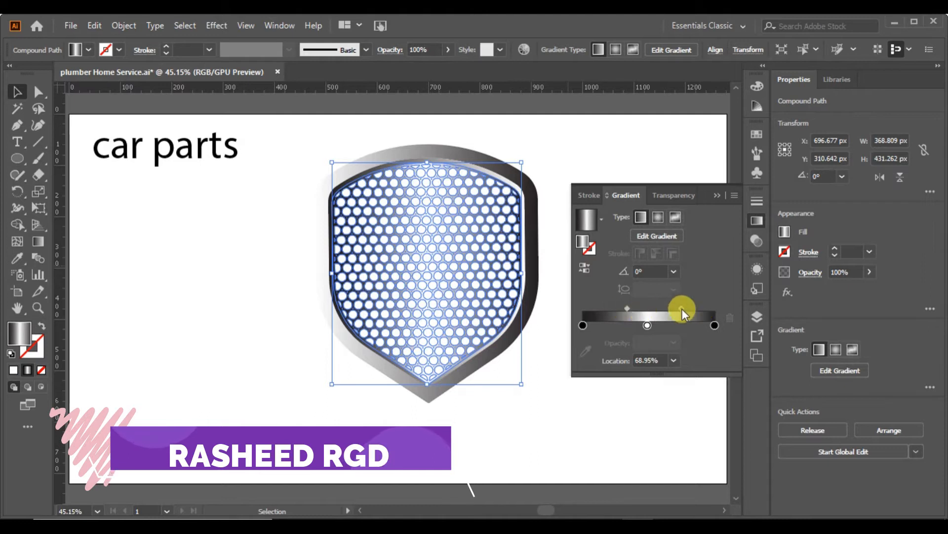
pyautogui.moveTo(682, 309); pyautogui.dragTo(670, 307)
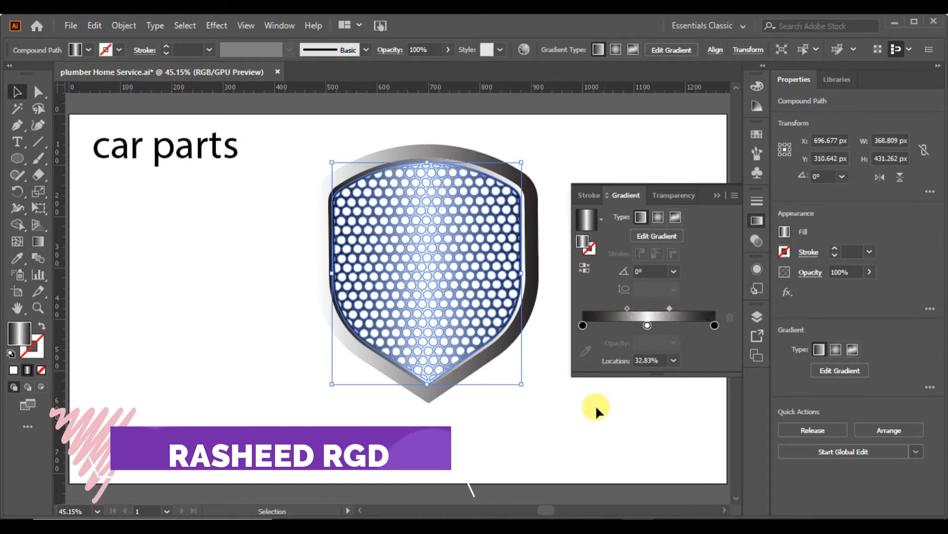
pyautogui.click(568, 414)
pyautogui.click(648, 308)
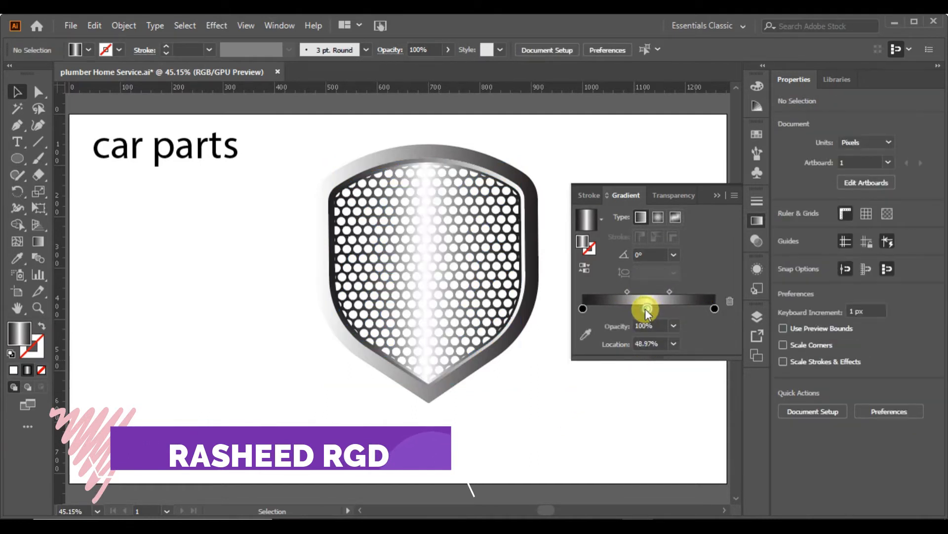
pyautogui.doubleClick(648, 308)
pyautogui.click(632, 383)
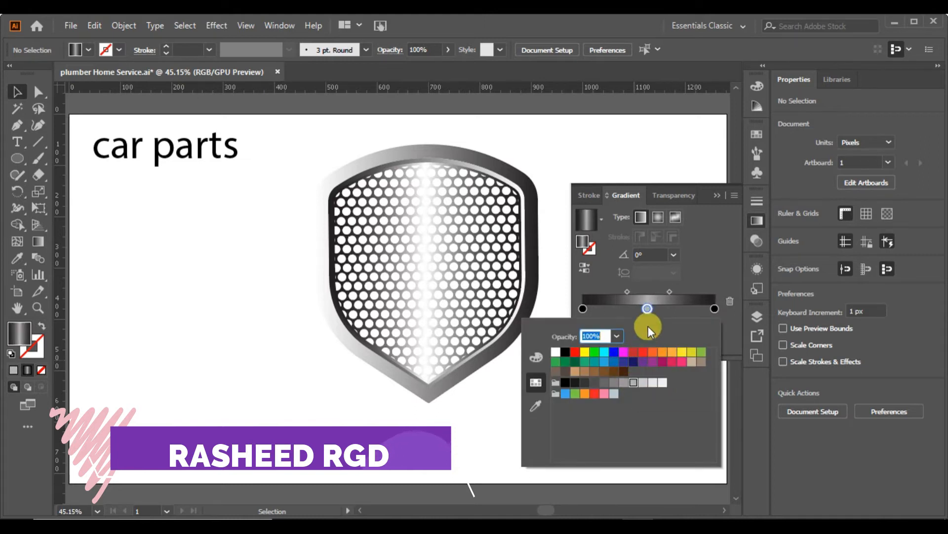
# Step: Change the middle color stop of the ring mesh's gradient to light grey
pyautogui.click(366, 269)
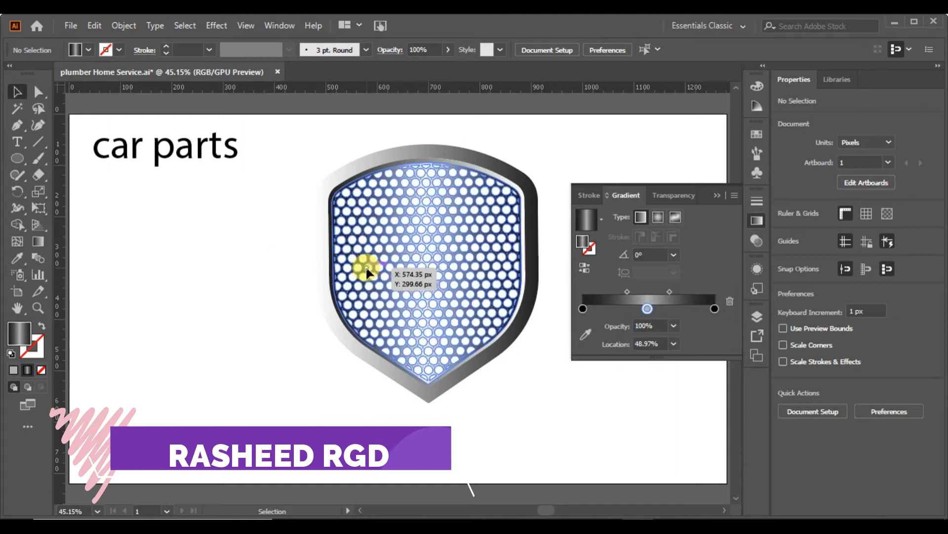
pyautogui.doubleClick(647, 325)
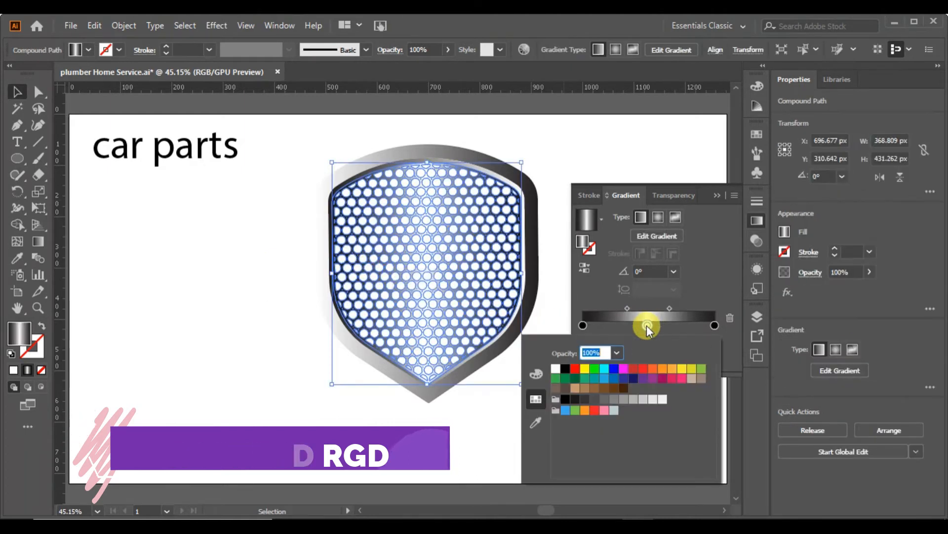
pyautogui.click(640, 400)
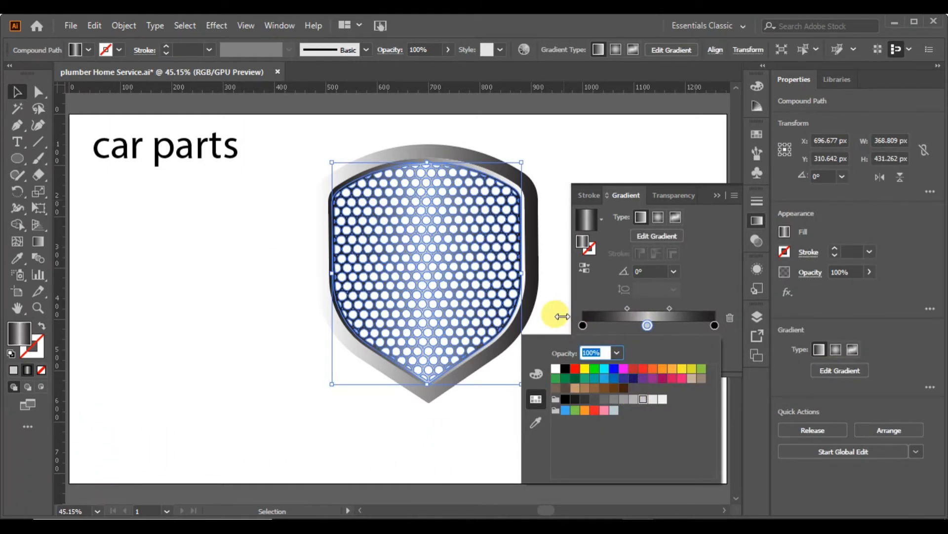
pyautogui.click(239, 259)
pyautogui.click(239, 259)
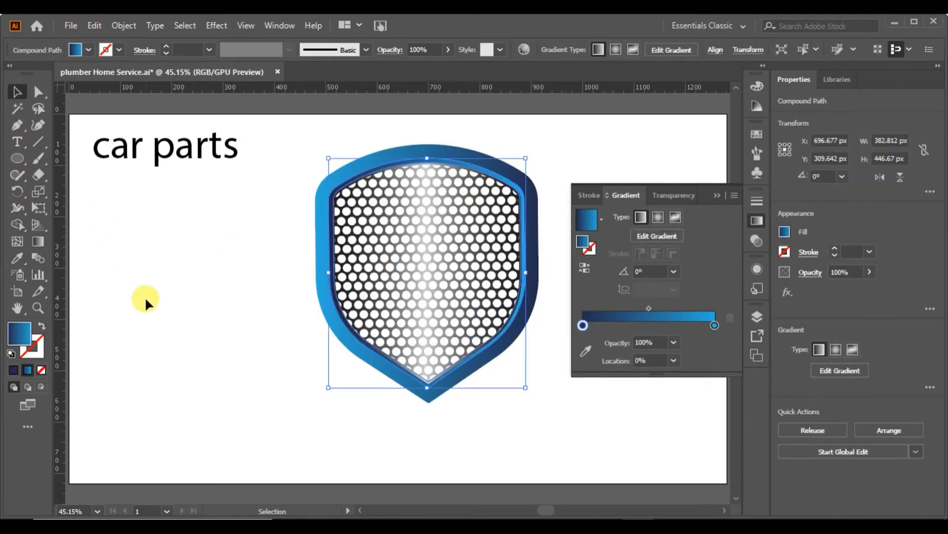
# Step: Add the text "car" beside the shield and set its font to Pervitina Dex
pyautogui.click(144, 296)
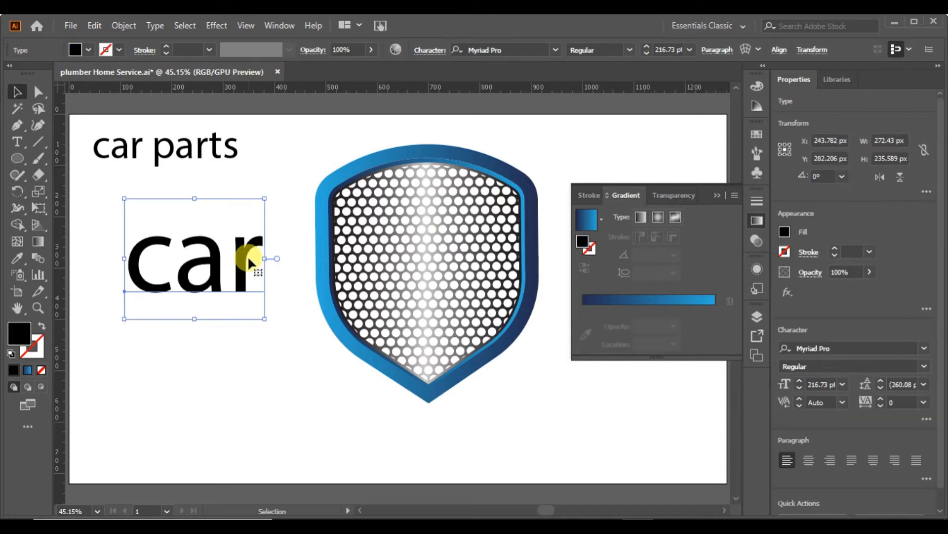
pyautogui.click(556, 49)
pyautogui.click(524, 117)
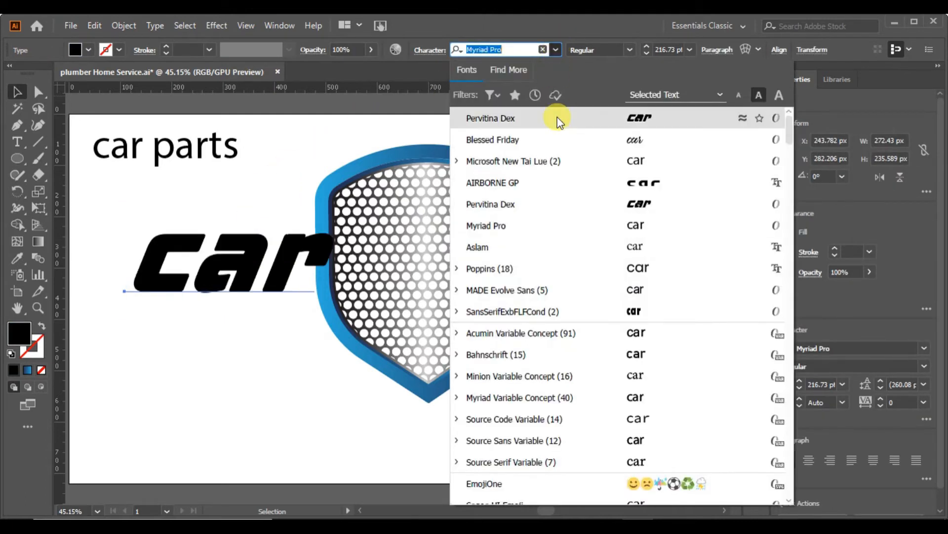
# Step: Shrink the "car" text to about 318 px wide and place it over the upper part of the shield mesh
pyautogui.moveTo(276, 286); pyautogui.dragTo(279, 333)
pyautogui.moveTo(332, 364); pyautogui.dragTo(306, 350)
pyautogui.moveTo(281, 326); pyautogui.dragTo(469, 239)
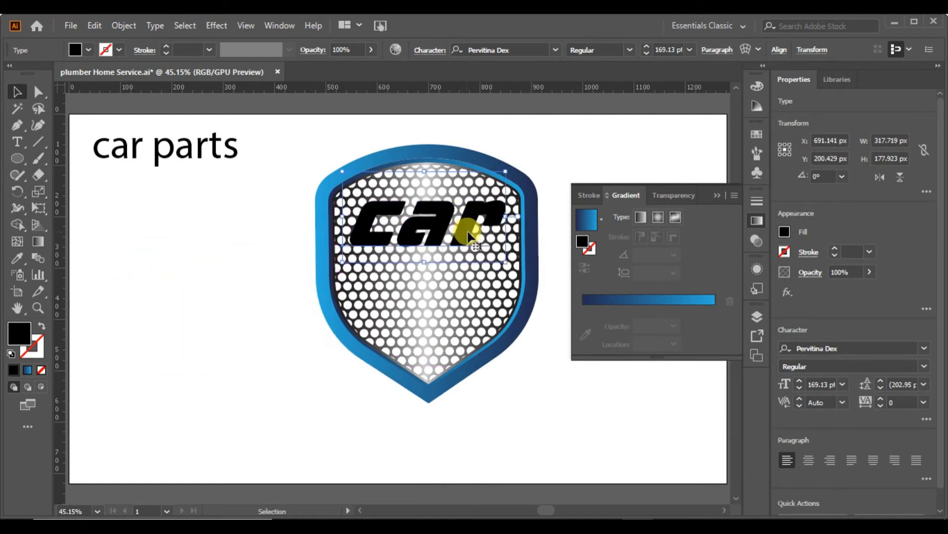
# Step: Tilt the "car" text slightly counterclockwise and recenter it within the upper part of the shield
pyautogui.moveTo(503, 159); pyautogui.dragTo(491, 142)
pyautogui.moveTo(439, 225); pyautogui.dragTo(434, 232)
pyautogui.click(221, 266)
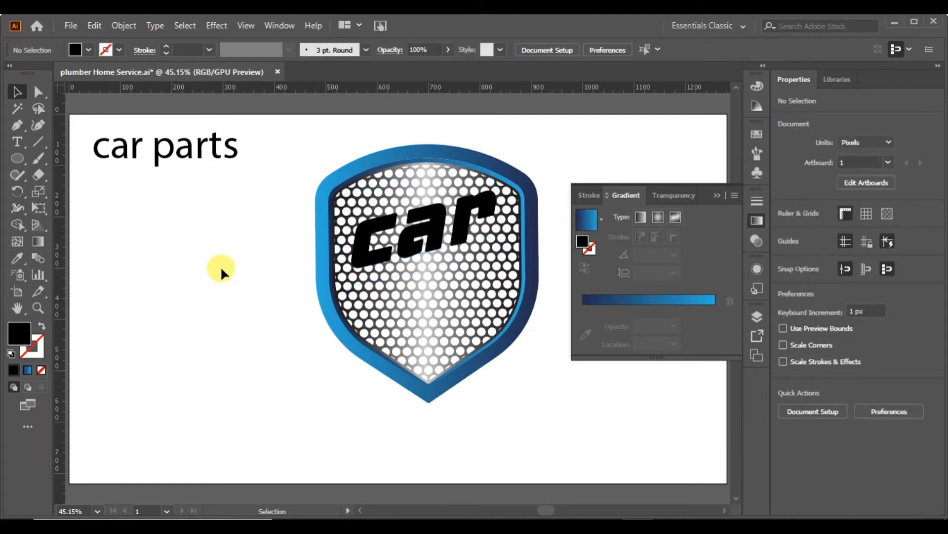
# Step: Copy the word "parts" from the "car parts" text and paste it as a separate text object below it
pyautogui.click(19, 142)
pyautogui.moveTo(149, 146); pyautogui.dragTo(254, 148)
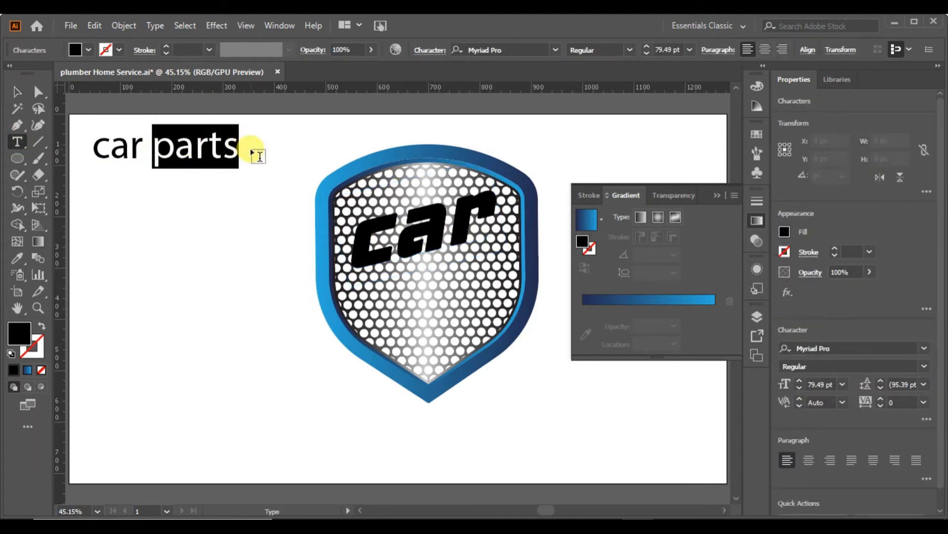
pyautogui.hotkey('ctrl', 'c')
pyautogui.click(127, 292)
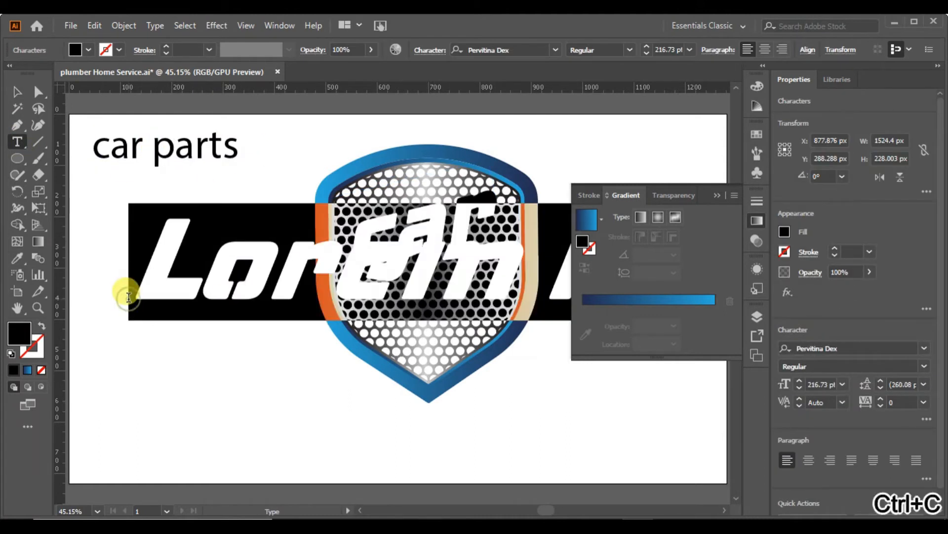
pyautogui.hotkey('ctrl', 'v')
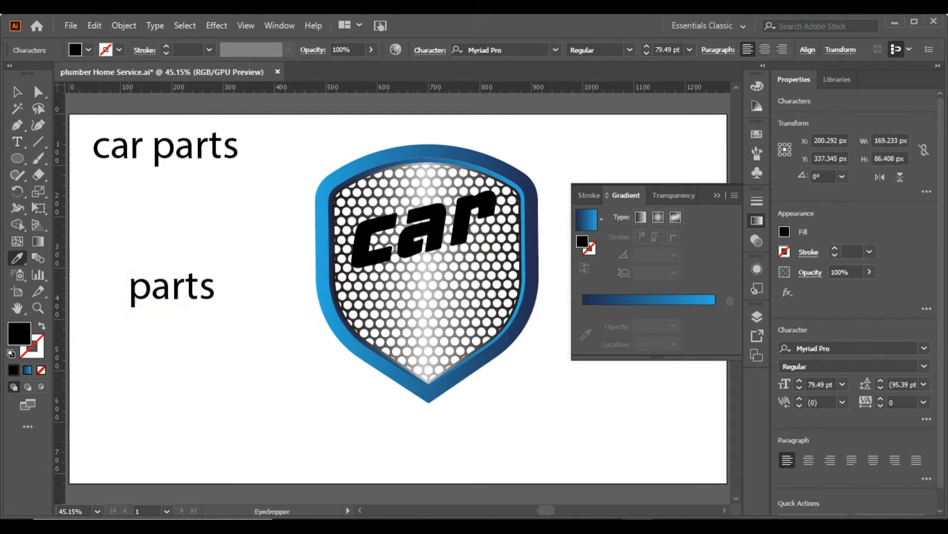
# Step: Apply the "car" text's style to the "parts" text and tilt it about 15° counterclockwise
pyautogui.press('Escape')
pyautogui.click(18, 258)
pyautogui.click(379, 242)
pyautogui.click(17, 91)
pyautogui.moveTo(203, 279); pyautogui.dragTo(207, 369)
pyautogui.moveTo(381, 408); pyautogui.dragTo(386, 362)
# Step: Place the tilted "parts" text just below "car" over the middle of the shield, resized to about 169 pt
pyautogui.moveTo(264, 377); pyautogui.dragTo(435, 298)
pyautogui.moveTo(316, 370); pyautogui.dragTo(310, 364)
pyautogui.moveTo(340, 320)
pyautogui.mouseDown()
pyautogui.moveTo(328, 318)
pyautogui.moveTo(341, 322)
pyautogui.mouseUp()
pyautogui.click(242, 359)
pyautogui.click(717, 194)
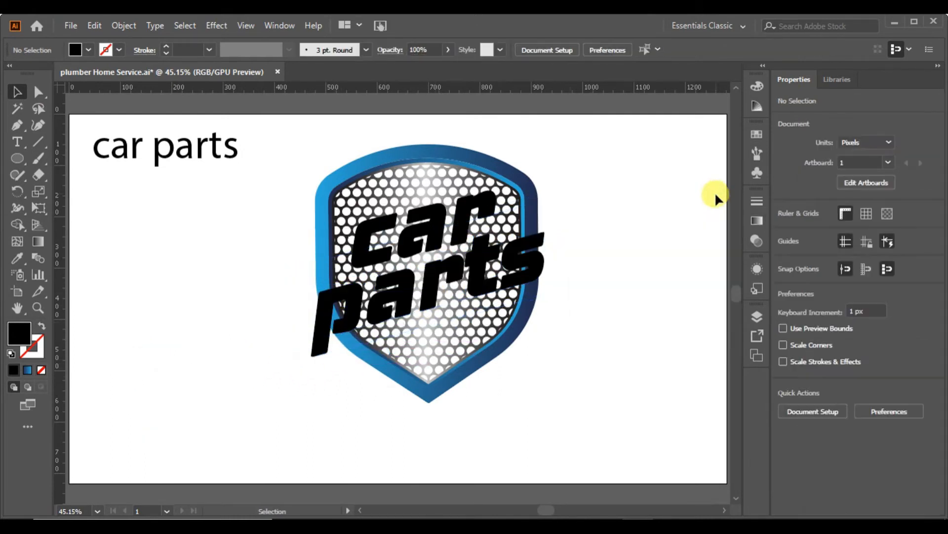
# Step: Convert both the "parts" text and the "car" text on the shield to outlines
pyautogui.click(530, 267)
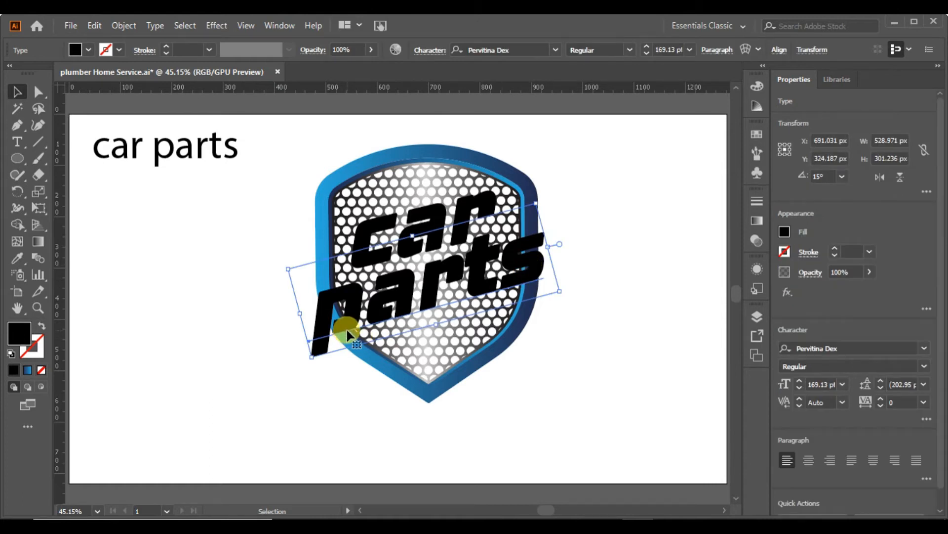
pyautogui.rightClick(395, 279)
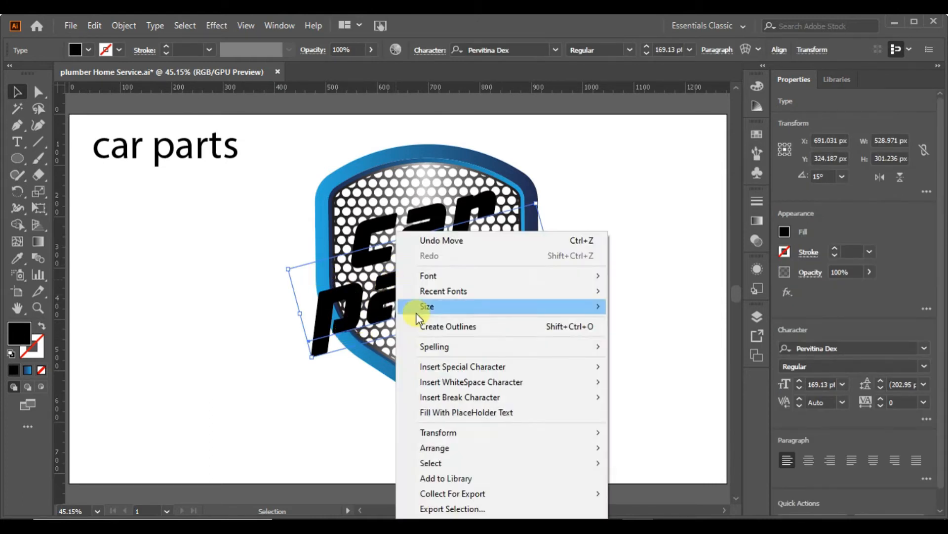
pyautogui.click(434, 326)
pyautogui.click(212, 370)
pyautogui.rightClick(369, 247)
pyautogui.click(401, 326)
pyautogui.click(222, 357)
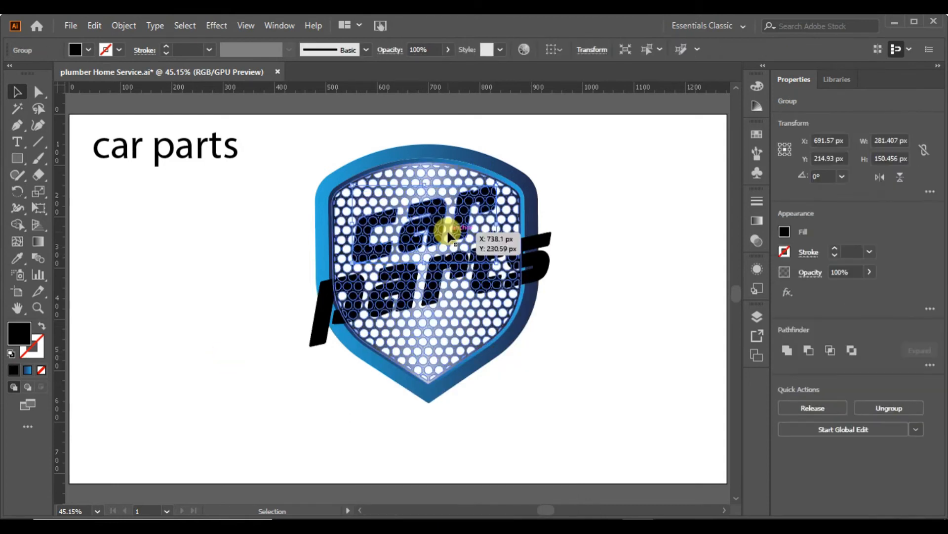
# Step: Fill the outlined "car" lettering with the blue gradient sampled from the shield's border
pyautogui.click(582, 306)
pyautogui.click(465, 225)
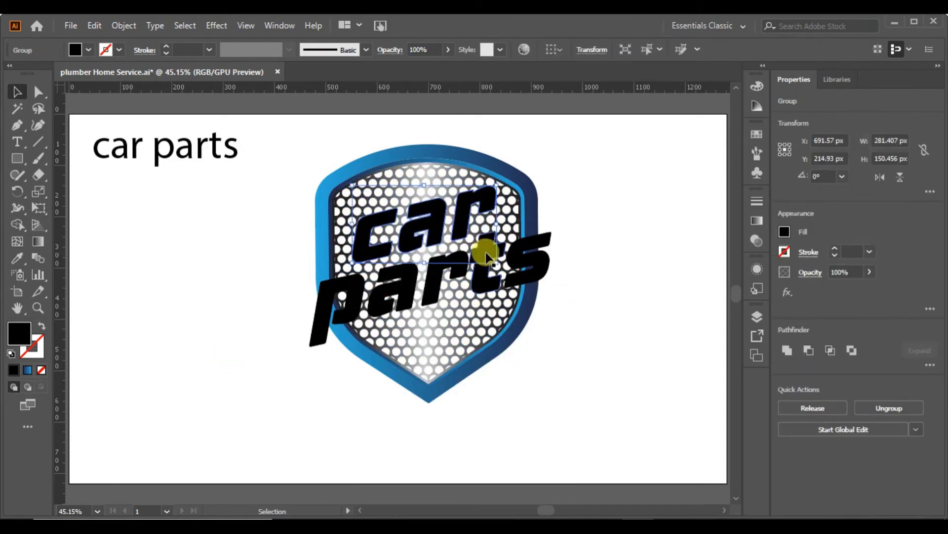
pyautogui.click(16, 256)
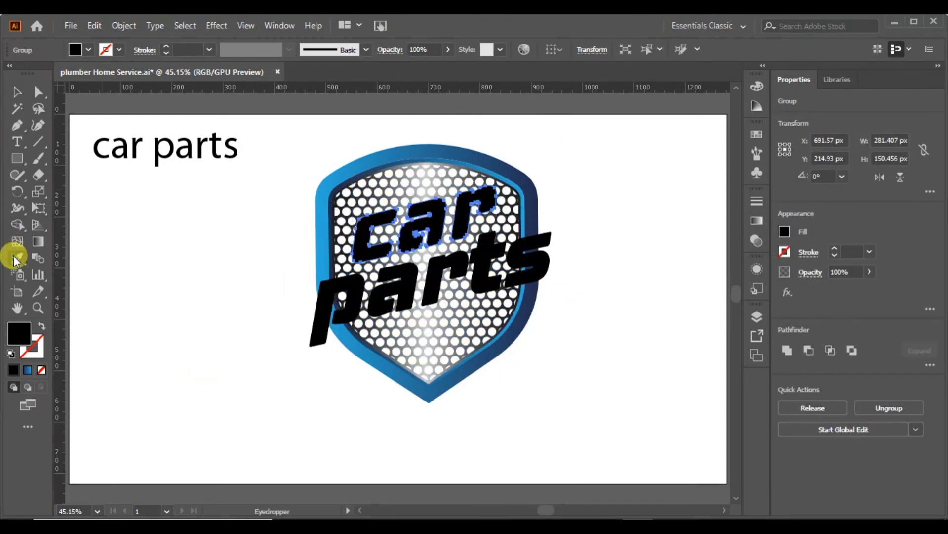
pyautogui.click(347, 174)
pyautogui.press('v')
pyautogui.click(150, 257)
pyautogui.click(360, 240)
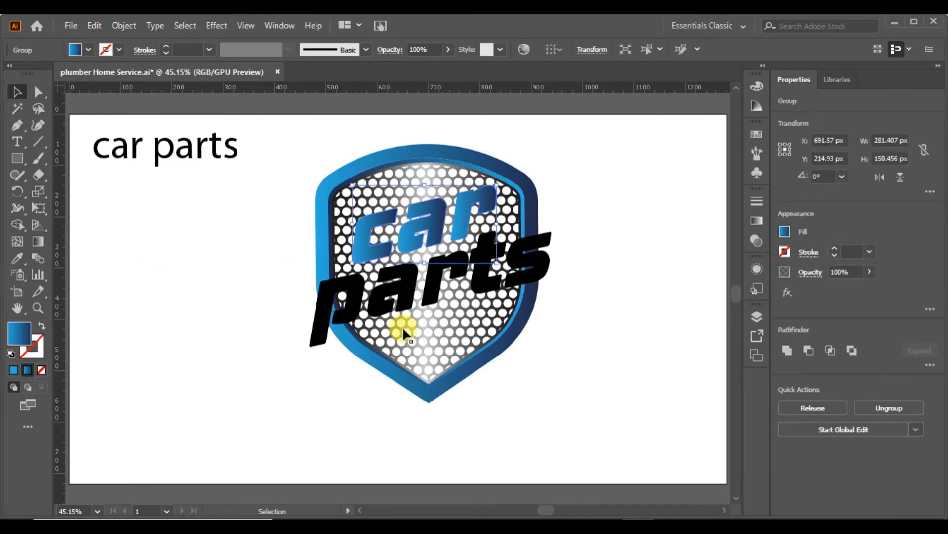
# Step: Fill the "car" lettering with the White, Black gradient preset at an angle of -90°
pyautogui.click(760, 220)
pyautogui.click(602, 220)
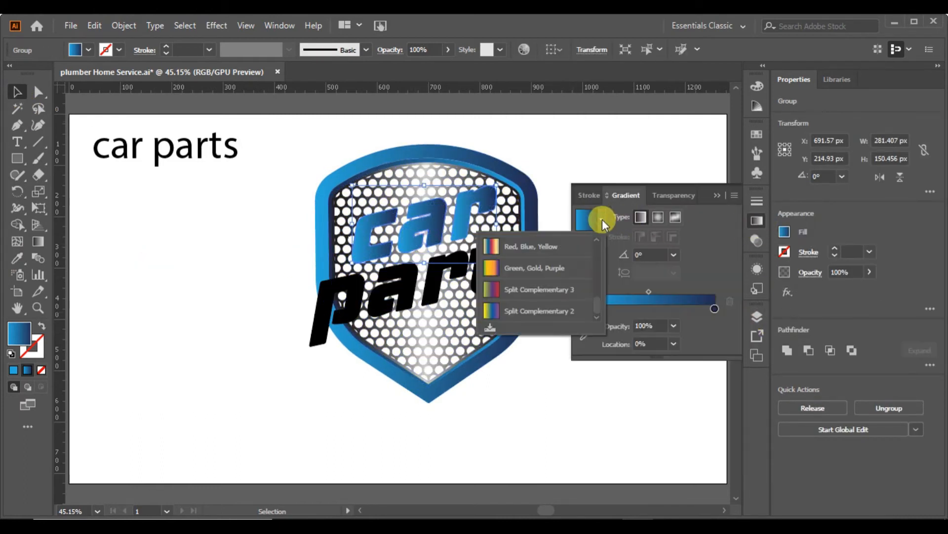
pyautogui.moveTo(598, 302); pyautogui.dragTo(598, 264)
pyautogui.click(491, 243)
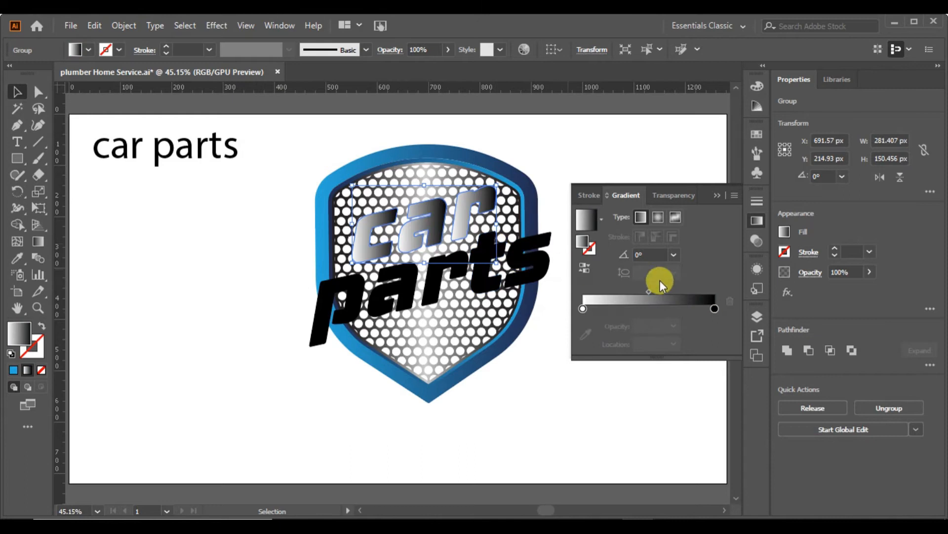
pyautogui.click(673, 254)
pyautogui.click(692, 459)
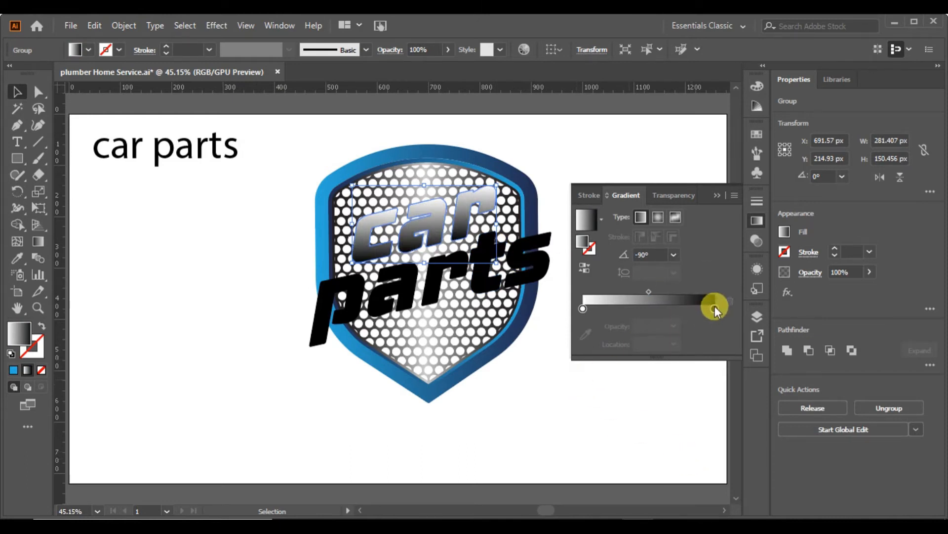
# Step: Rework the "car" gradient into blue, black, blue by recoloring the white stop, moving the black stop inward and adding an end stop
pyautogui.moveTo(715, 306); pyautogui.dragTo(689, 311)
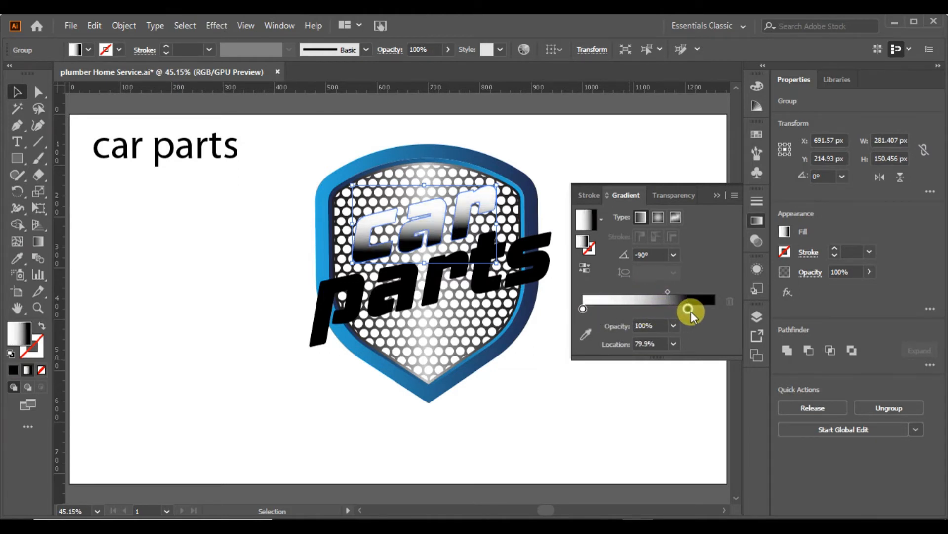
pyautogui.doubleClick(582, 308)
pyautogui.click(536, 382)
pyautogui.click(605, 361)
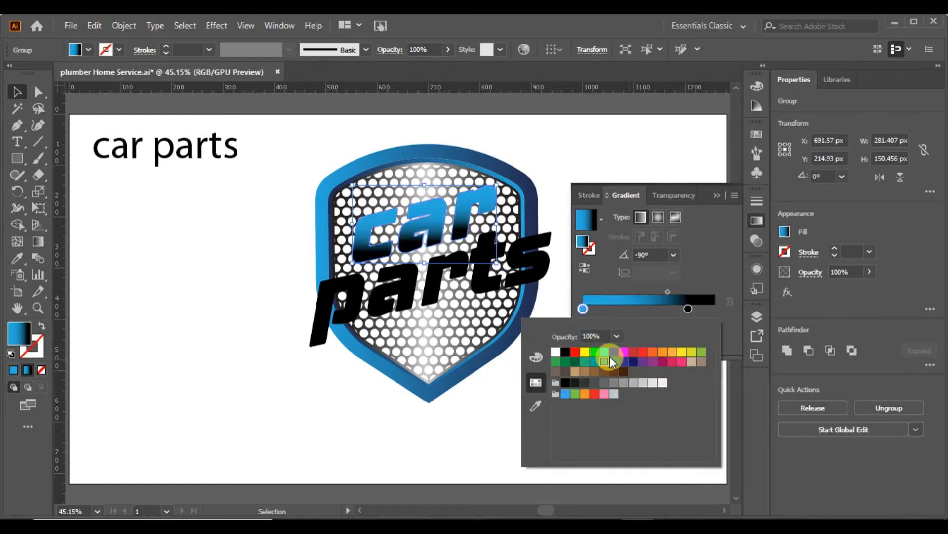
pyautogui.click(688, 311)
pyautogui.moveTo(688, 311); pyautogui.dragTo(656, 295)
pyautogui.moveTo(582, 309); pyautogui.dragTo(644, 291)
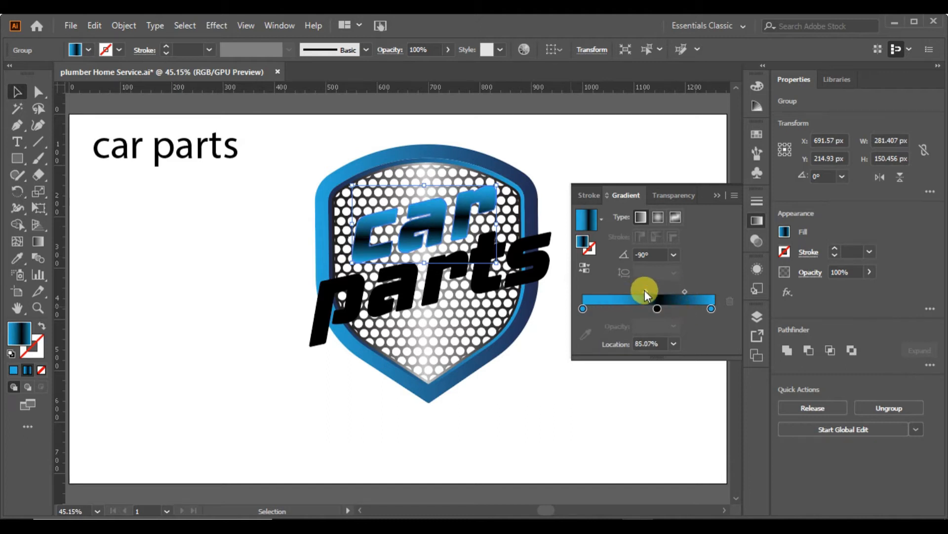
pyautogui.click(525, 323)
# Step: Copy the "car" lettering and paste the duplicate in place behind the original
pyautogui.click(451, 240)
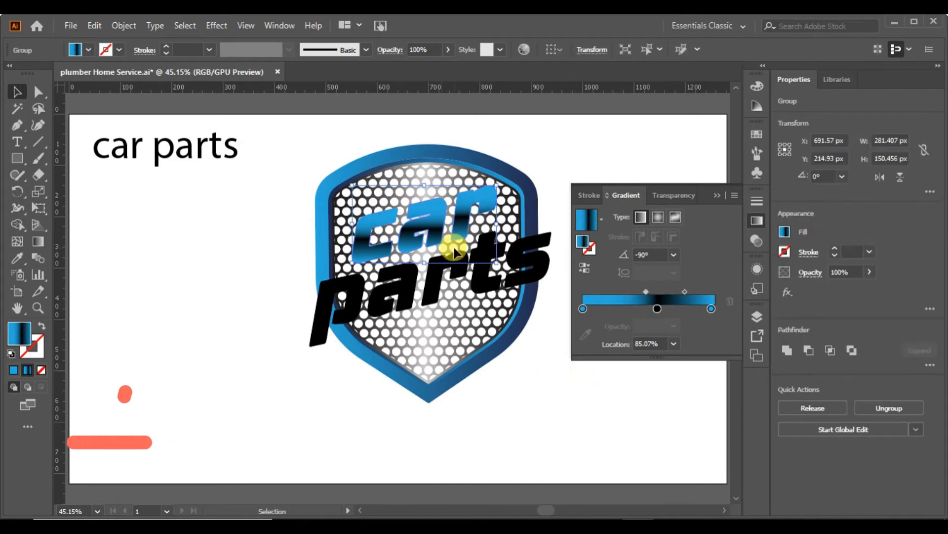
pyautogui.click(95, 26)
pyautogui.click(116, 92)
pyautogui.click(94, 25)
pyautogui.click(118, 107)
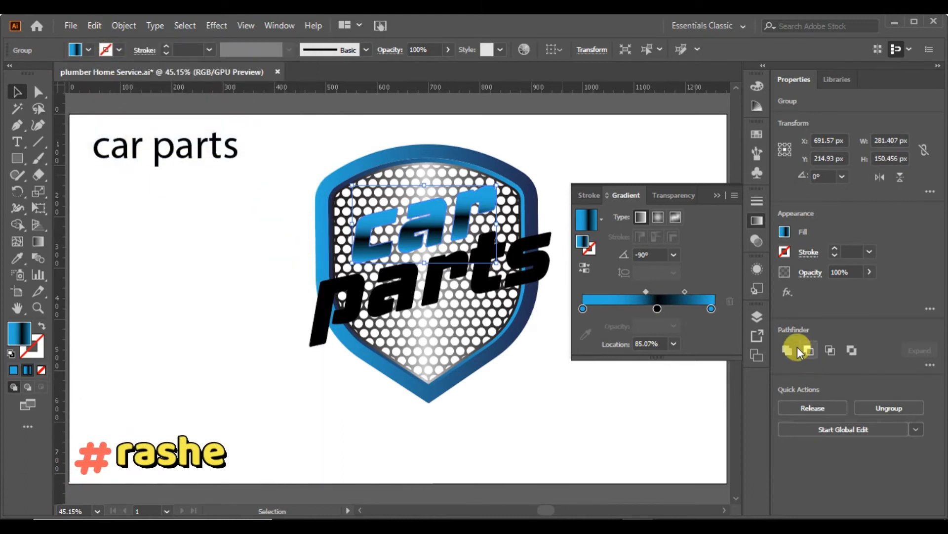
# Step: Give the rear copy of "car" a 9 pt black stroke
pyautogui.click(167, 46)
pyautogui.click(166, 46)
pyautogui.click(166, 46)
pyautogui.click(166, 46)
pyautogui.click(166, 46)
pyautogui.click(167, 46)
pyautogui.click(167, 45)
pyautogui.click(166, 45)
pyautogui.click(166, 46)
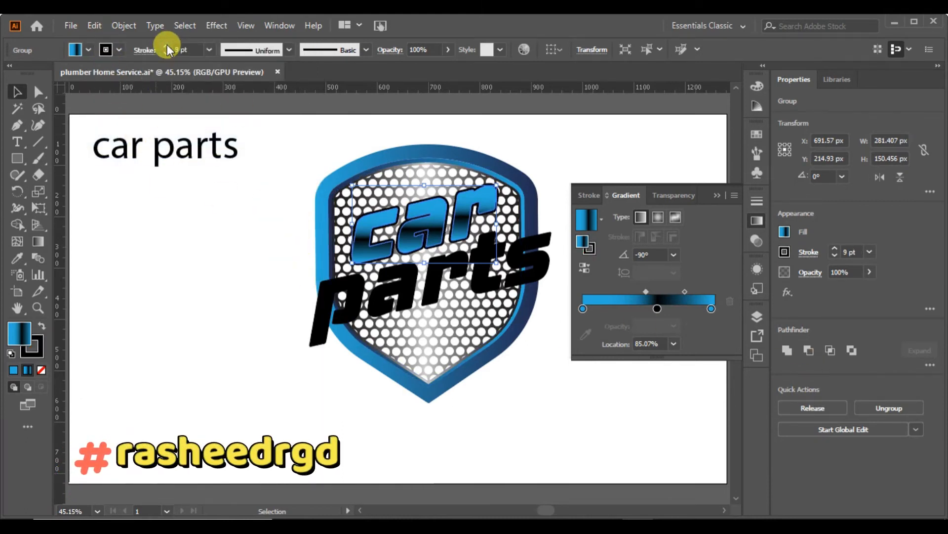
# Step: Expand the fill and stroke of the rear "car" copy, with gradients expanded to 255 objects
pyautogui.click(124, 26)
pyautogui.click(180, 182)
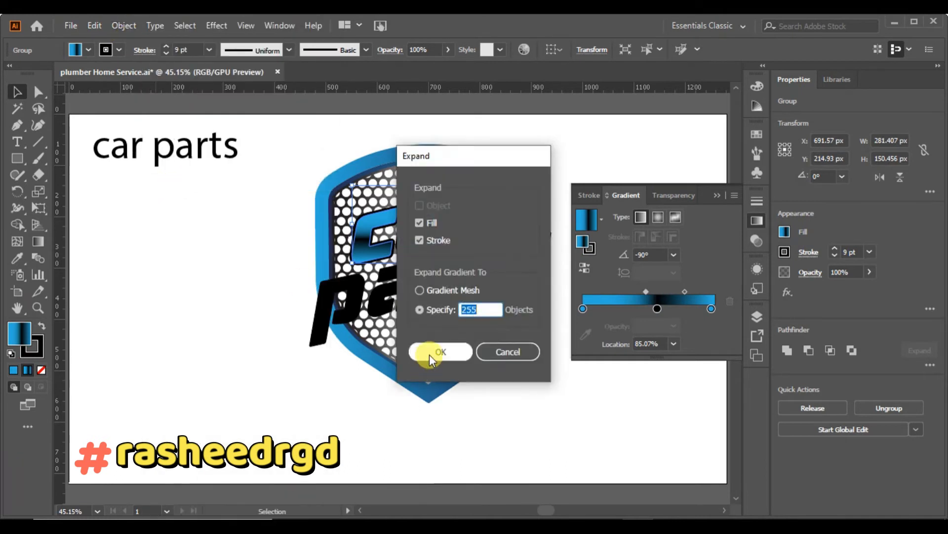
pyautogui.click(424, 354)
pyautogui.click(186, 381)
# Step: Select the expanded rear "car" group in Layer 1 and fill it with the White, Black gradient preset
pyautogui.click(756, 316)
pyautogui.click(619, 188)
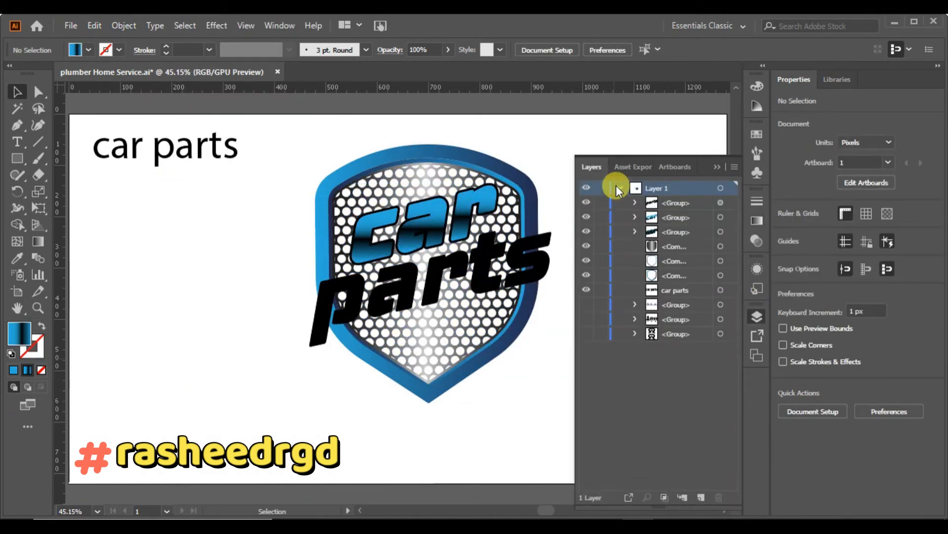
pyautogui.click(720, 233)
pyautogui.click(757, 220)
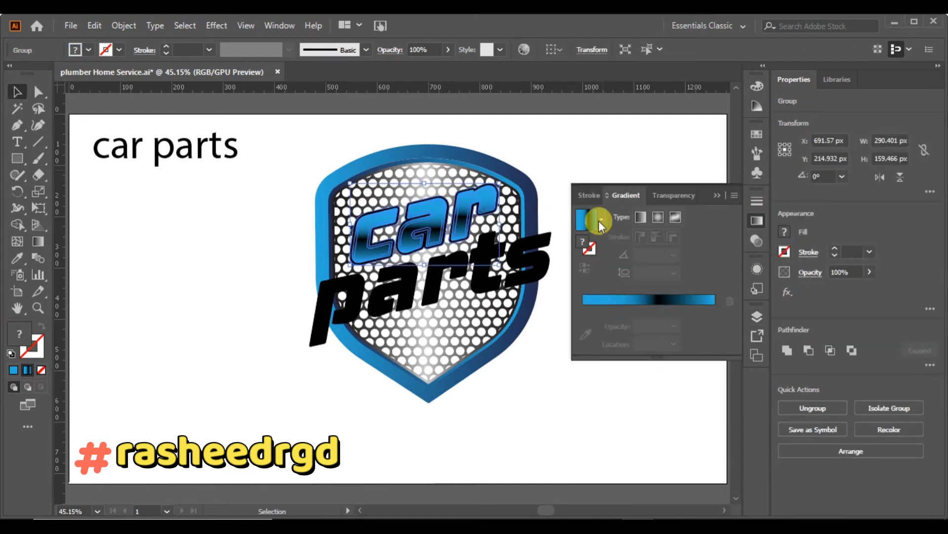
pyautogui.click(599, 221)
pyautogui.moveTo(595, 303); pyautogui.dragTo(597, 233)
pyautogui.click(491, 246)
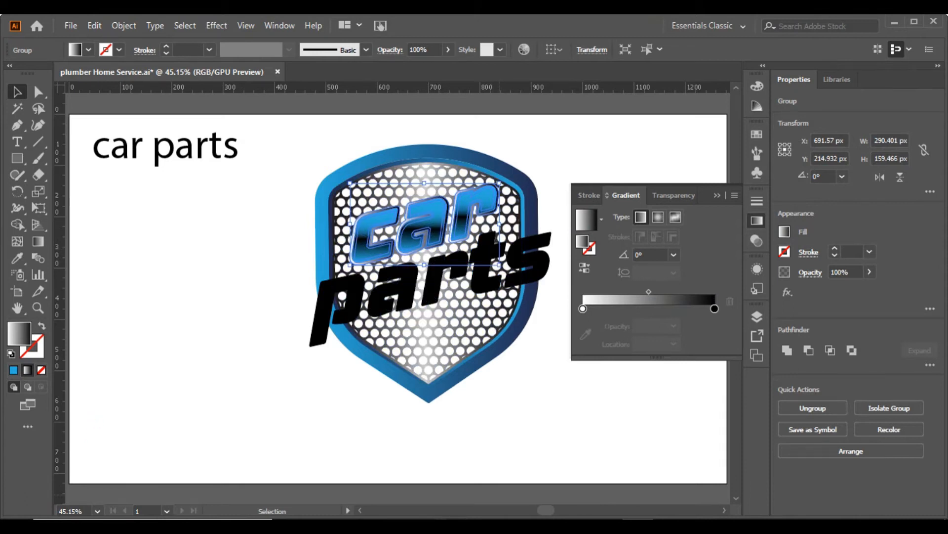
# Step: Nudge the rear "car" group 4 px down and 3 px right, and reverse its gradient
pyautogui.press('Down')
pyautogui.press('Down')
pyautogui.press('Down')
pyautogui.press('Down')
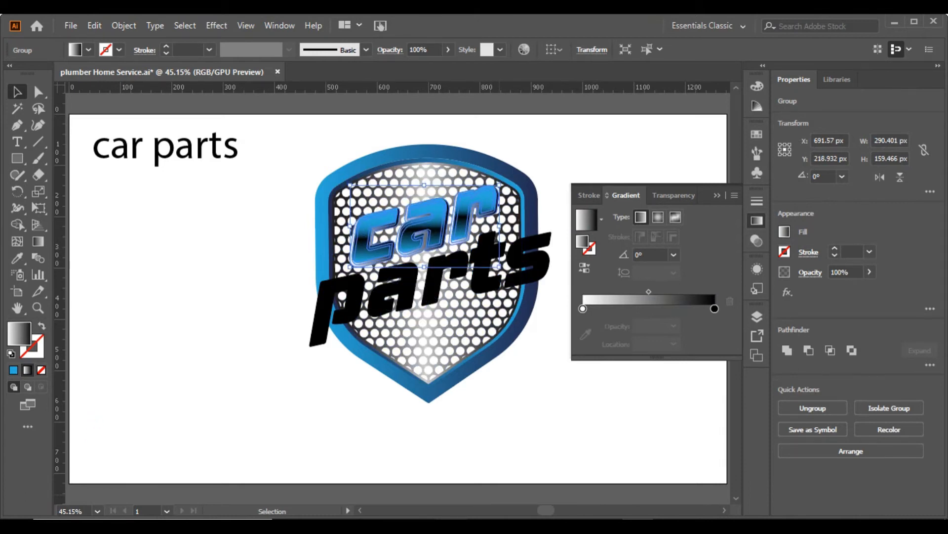
pyautogui.press('Right')
pyautogui.press('Right')
pyautogui.press('Right')
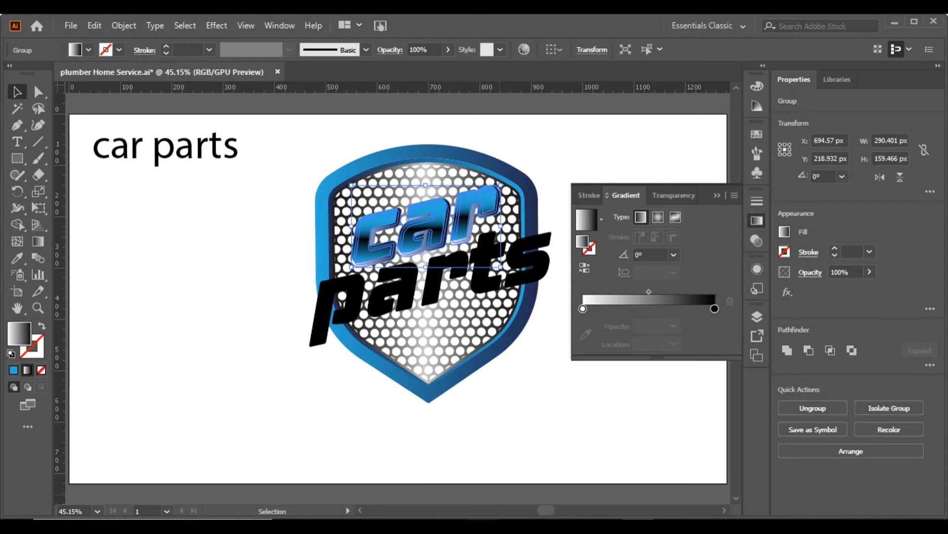
pyautogui.click(588, 267)
pyautogui.click(504, 384)
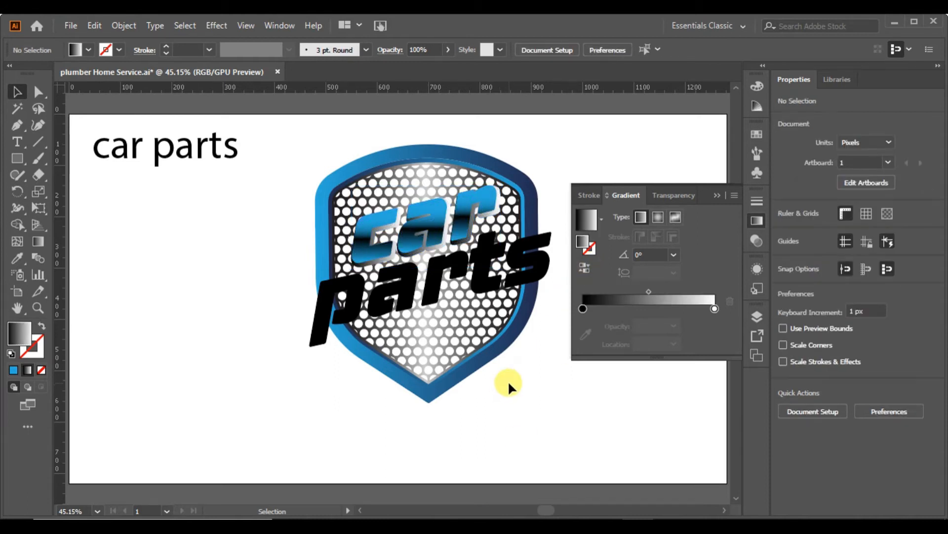
# Step: Fill the front "car" lettering with the White, Black gradient preset
pyautogui.click(431, 251)
pyautogui.click(601, 219)
pyautogui.scroll(-3, 592, 274)
pyautogui.scroll(3, 592, 274)
pyautogui.click(508, 239)
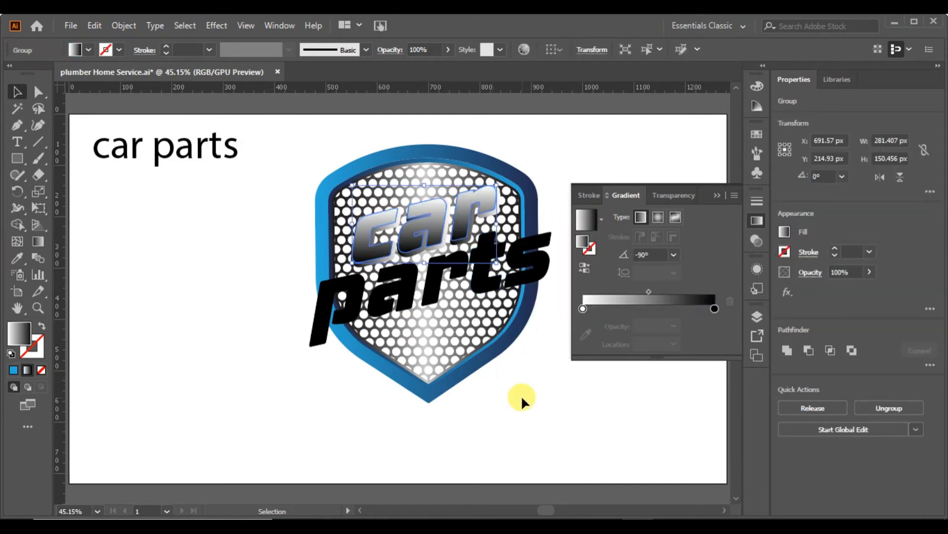
pyautogui.click(521, 395)
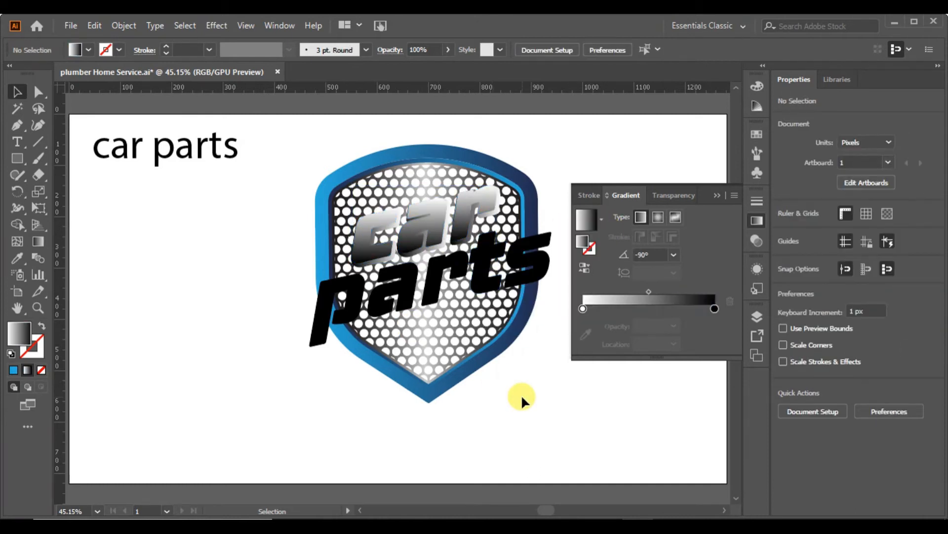
# Step: Give the front "car" lettering a white 3 pt stroke
pyautogui.click(461, 200)
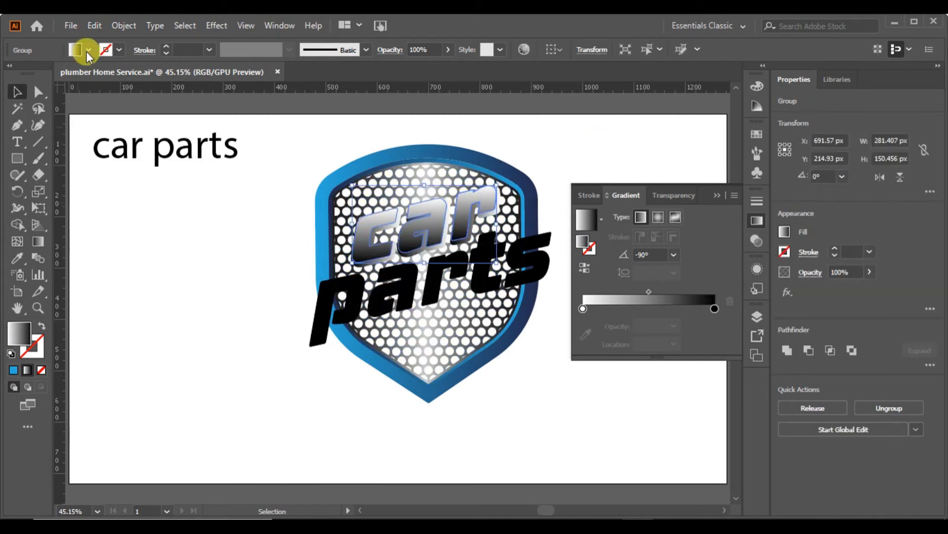
pyautogui.click(119, 48)
pyautogui.click(29, 73)
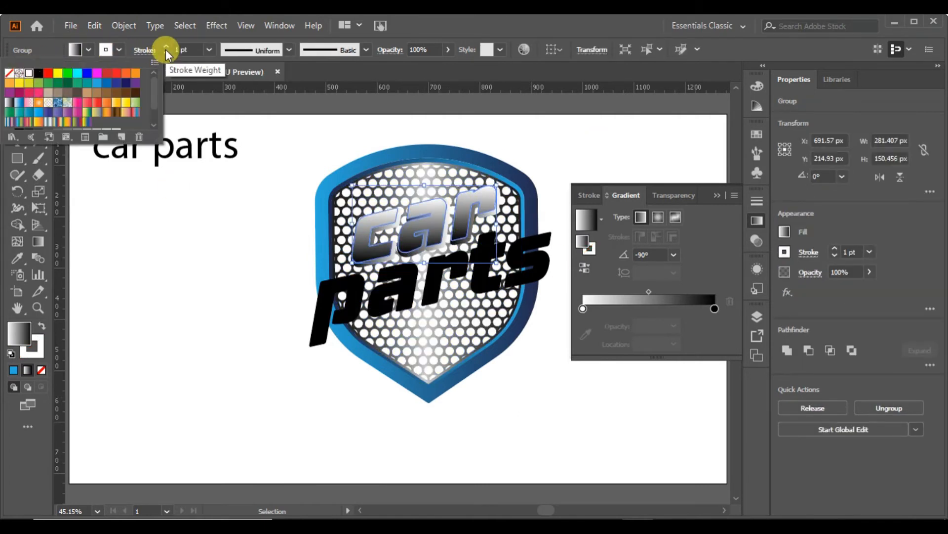
pyautogui.click(166, 46)
pyautogui.click(166, 46)
pyautogui.click(166, 46)
pyautogui.click(174, 266)
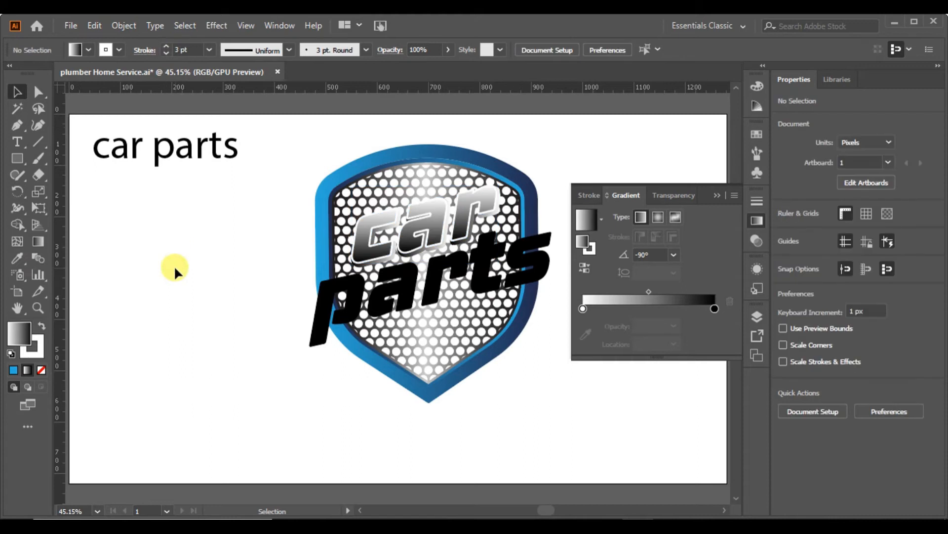
# Step: Fill the front "car" lettering with a blue gradient preset, delete its first stop and place the lighter blue stop at about 56.74%
pyautogui.click(372, 250)
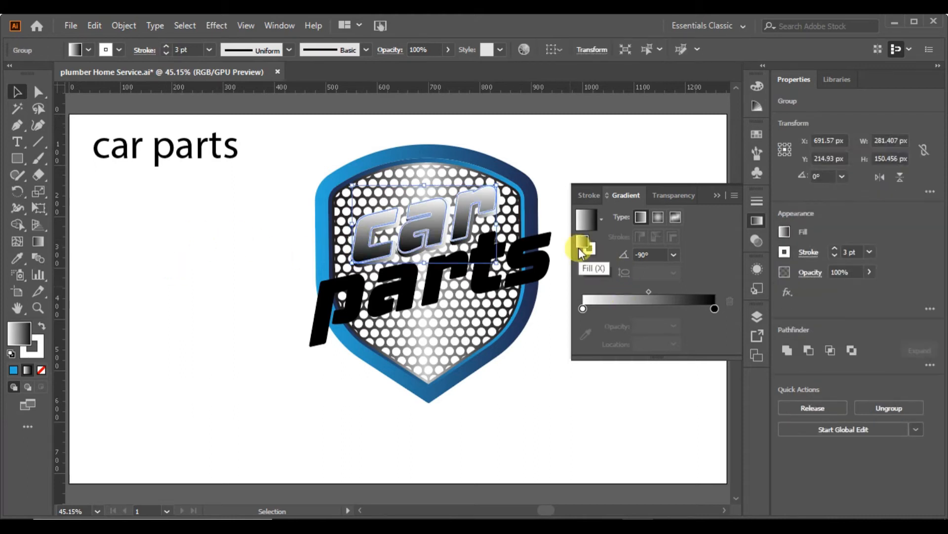
pyautogui.click(601, 219)
pyautogui.click(490, 269)
pyautogui.click(185, 311)
pyautogui.click(360, 247)
pyautogui.moveTo(696, 308); pyautogui.dragTo(657, 310)
pyautogui.click(583, 308)
pyautogui.click(730, 302)
pyautogui.doubleClick(658, 309)
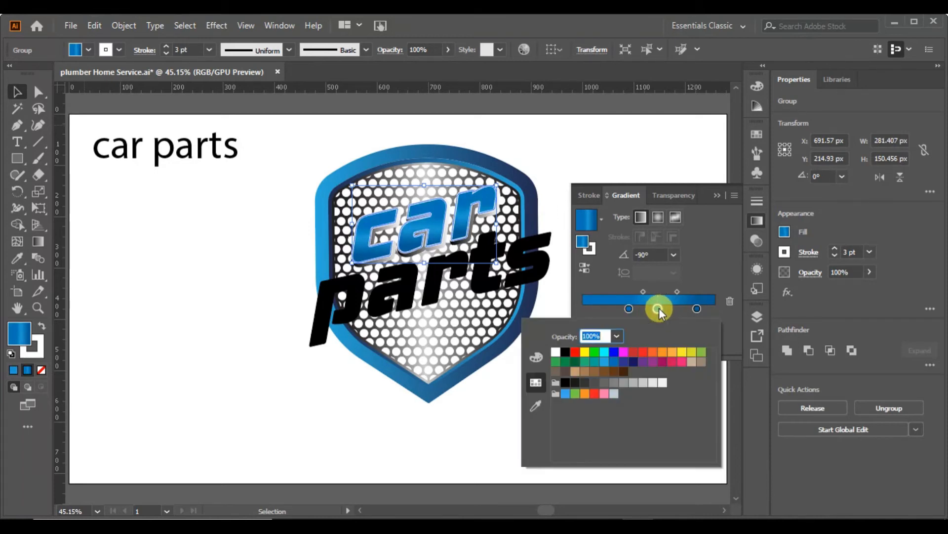
# Step: Try several other gradient angles on the front "car" fill and finish with -90°
pyautogui.click(672, 255)
pyautogui.click(692, 344)
pyautogui.click(674, 254)
pyautogui.click(686, 375)
pyautogui.click(674, 254)
pyautogui.click(687, 413)
pyautogui.click(674, 255)
pyautogui.click(691, 429)
pyautogui.click(674, 254)
pyautogui.click(690, 443)
pyautogui.click(675, 254)
pyautogui.click(690, 458)
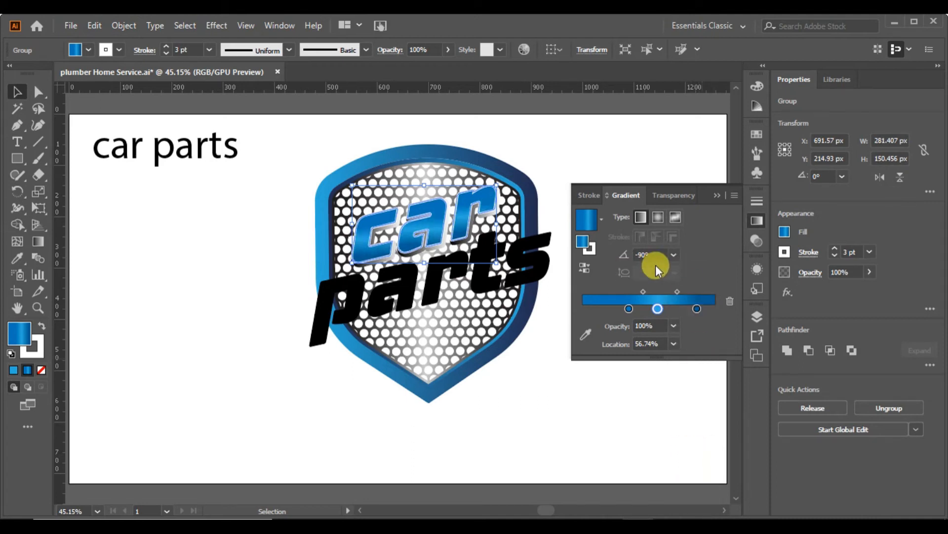
# Step: Apply the front "car" lettering's blue gradient and white 3 pt stroke to "parts", with the gradient at -90°
pyautogui.click(538, 387)
pyautogui.click(435, 275)
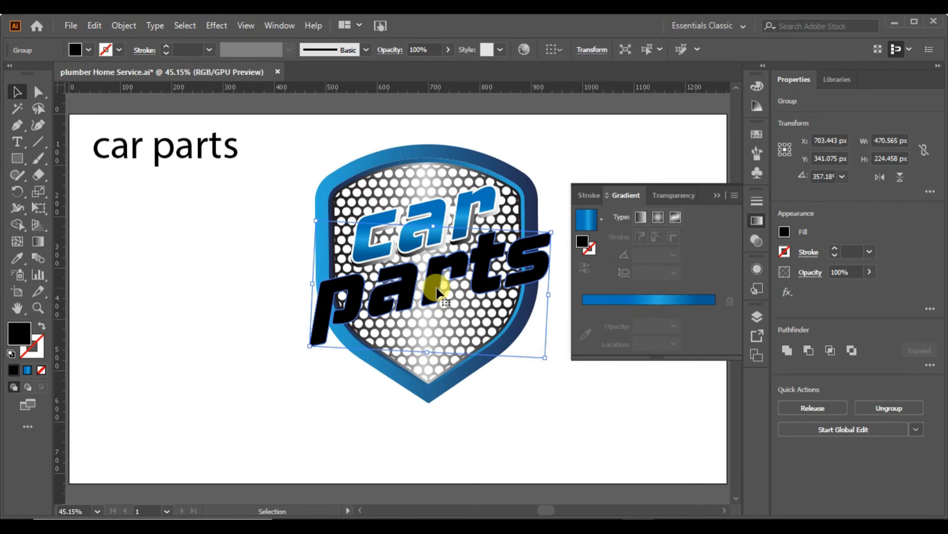
pyautogui.click(518, 436)
pyautogui.click(540, 284)
pyautogui.press('i')
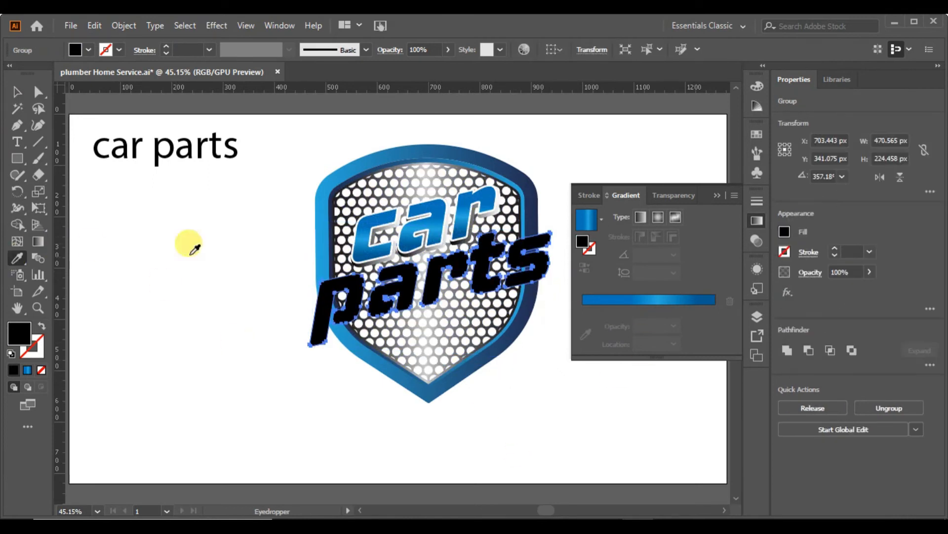
pyautogui.click(370, 230)
pyautogui.click(673, 254)
pyautogui.click(693, 443)
pyautogui.click(15, 91)
pyautogui.click(244, 314)
# Step: Copy the "parts" lettering and paste the duplicate in place behind the original
pyautogui.click(326, 311)
pyautogui.click(94, 27)
pyautogui.click(122, 91)
pyautogui.click(94, 25)
pyautogui.click(132, 135)
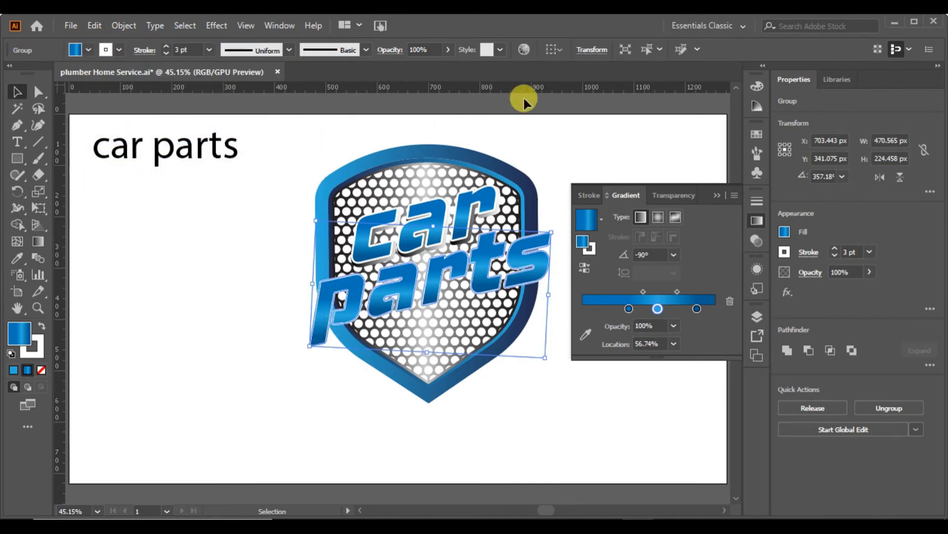
# Step: Apply the White, Black gradient preset to the fill of the "parts" copy behind the original
pyautogui.click(600, 217)
pyautogui.scroll(3, 596, 302)
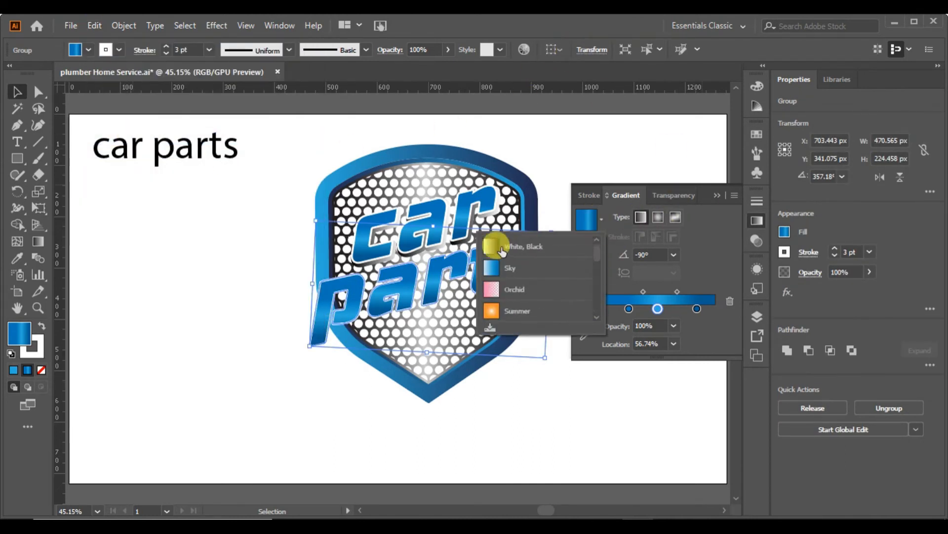
pyautogui.click(492, 249)
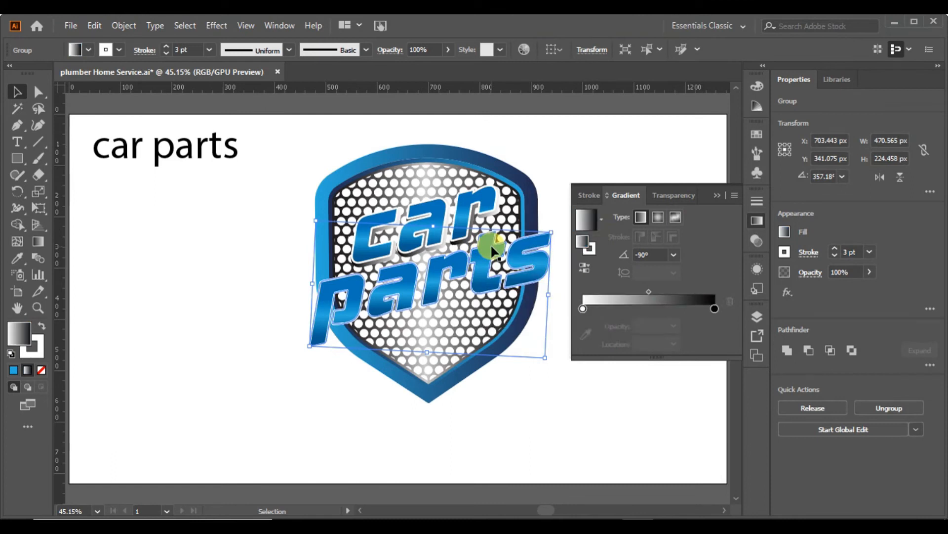
# Step: Thicken the white stroke on the back "parts" copy and expand its fill and stroke
pyautogui.click(167, 48)
pyautogui.click(167, 48)
pyautogui.click(123, 26)
pyautogui.click(185, 177)
pyautogui.click(441, 351)
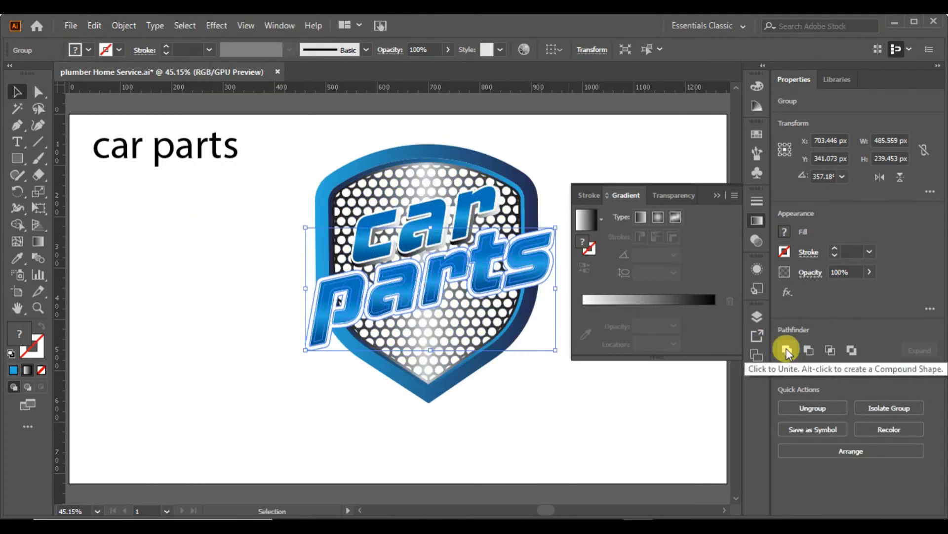
# Step: Try a unite on the expanded back "parts" copy, undo it, and fill the copy with a reversed black-to-white gradient
pyautogui.click(788, 350)
pyautogui.hotkey('ctrl', 'z')
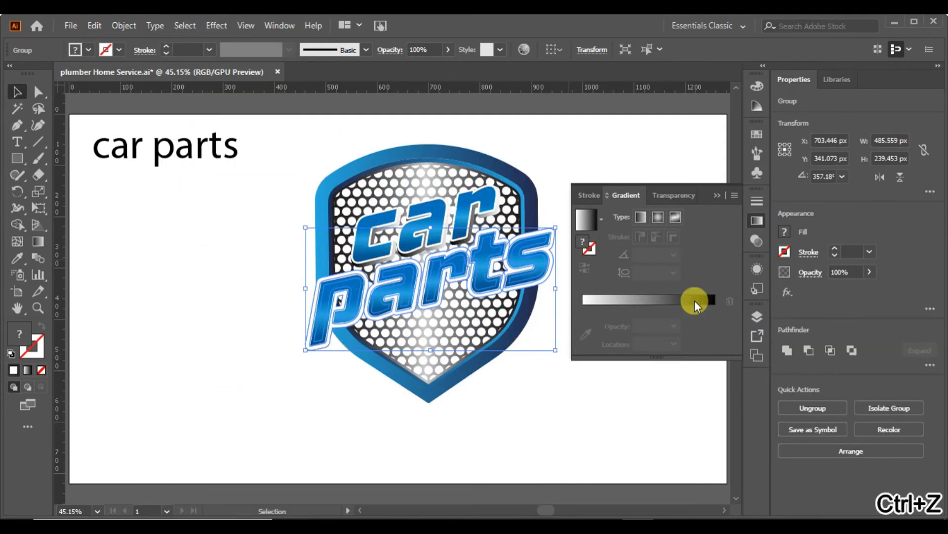
pyautogui.click(585, 219)
pyautogui.click(585, 267)
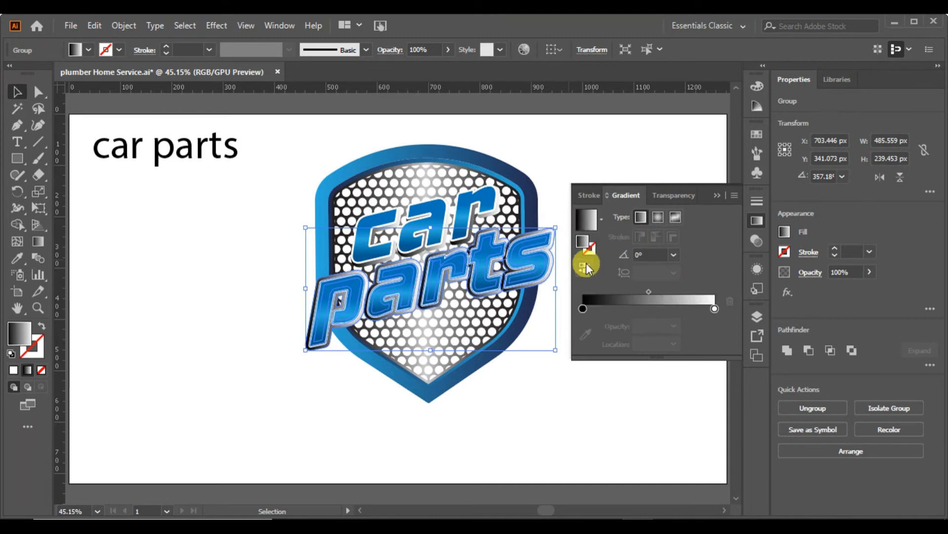
# Step: Nudge the gradient back copy of "parts" about 5 px down and 1 px to the right as an offset shadow
pyautogui.press('Down')
pyautogui.press('Down')
pyautogui.press('Down')
pyautogui.press('Down')
pyautogui.press('Down')
pyautogui.press('Right')
pyautogui.press('Right')
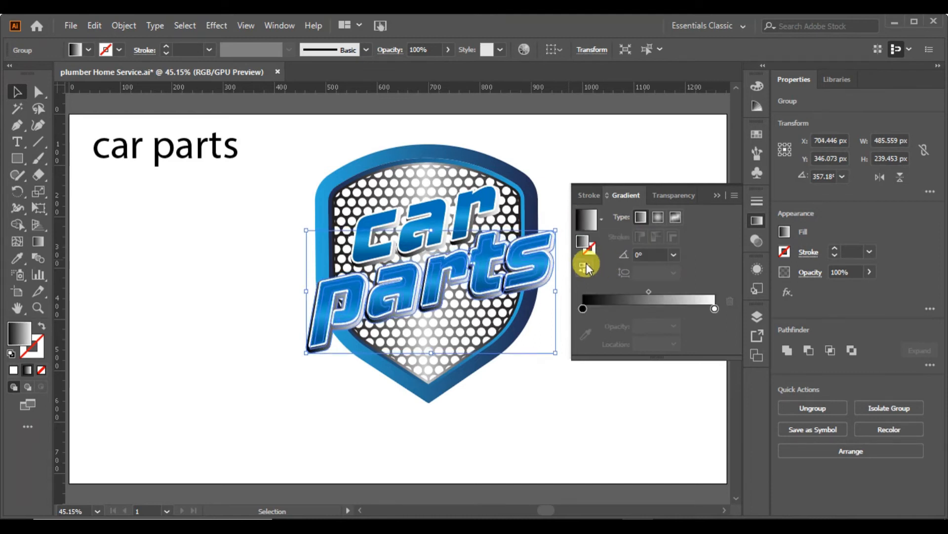
pyautogui.click(573, 410)
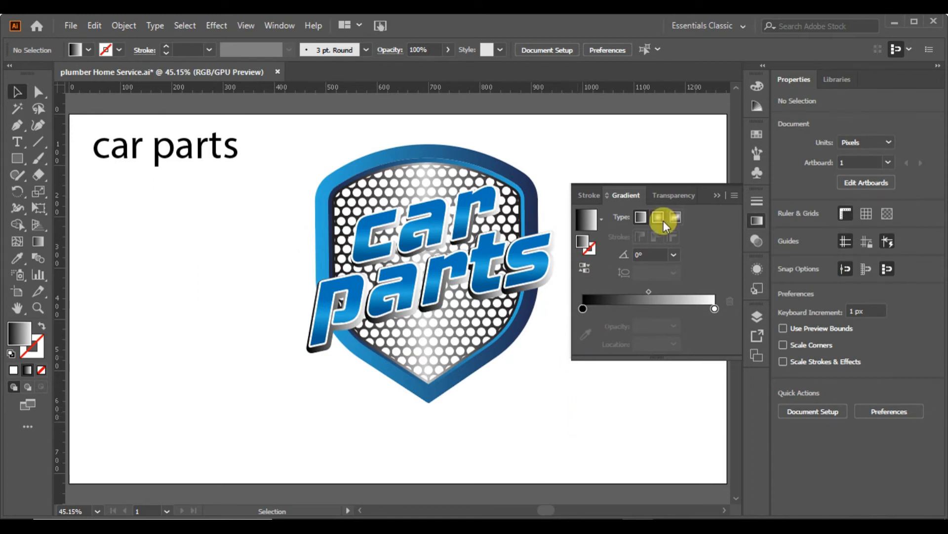
pyautogui.click(718, 195)
# Step: Fill the ring mesh inside the shield with solid black
pyautogui.click(389, 183)
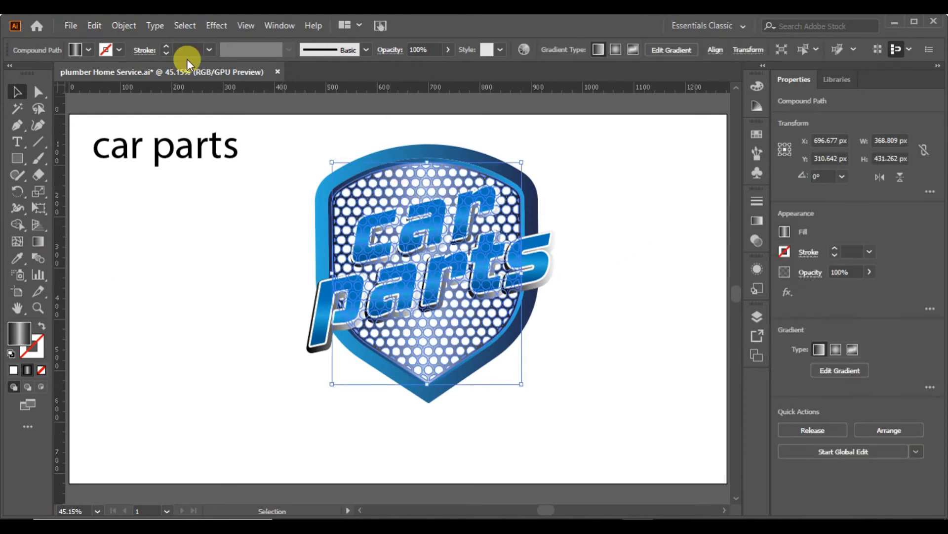
pyautogui.click(88, 49)
pyautogui.click(39, 72)
pyautogui.click(177, 262)
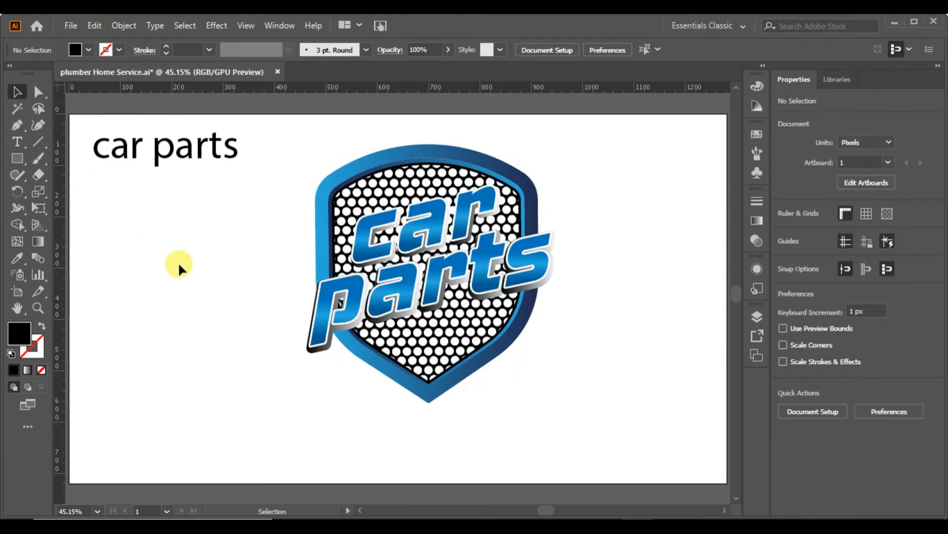
# Step: Group the selected lettering pieces and move the ring mesh and blue shield border off to the left of the lettering
pyautogui.click(544, 286)
pyautogui.click(808, 467)
pyautogui.click(614, 323)
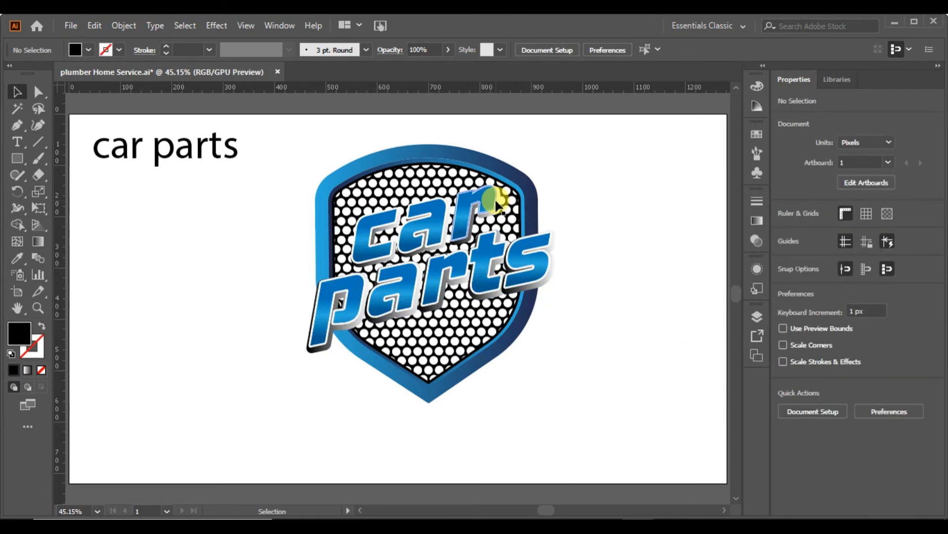
pyautogui.click(403, 180)
pyautogui.moveTo(402, 180); pyautogui.dragTo(170, 223)
pyautogui.moveTo(525, 176); pyautogui.dragTo(361, 223)
# Step: Gather all the "car" and "parts" lettering, with its outlines and offset shadows, into one group
pyautogui.click(813, 409)
pyautogui.moveTo(575, 173); pyautogui.dragTo(445, 330)
pyautogui.click(820, 464)
pyautogui.click(675, 236)
# Step: Apply a previewed Drop Shadow effect to the grouped "car parts" lettering
pyautogui.click(466, 212)
pyautogui.click(217, 25)
pyautogui.moveTo(232, 182)
pyautogui.click(405, 185)
pyautogui.click(385, 339)
pyautogui.click(459, 339)
# Step: Group the ring mesh with the shield border and move the shield back behind the lettering
pyautogui.click(249, 278)
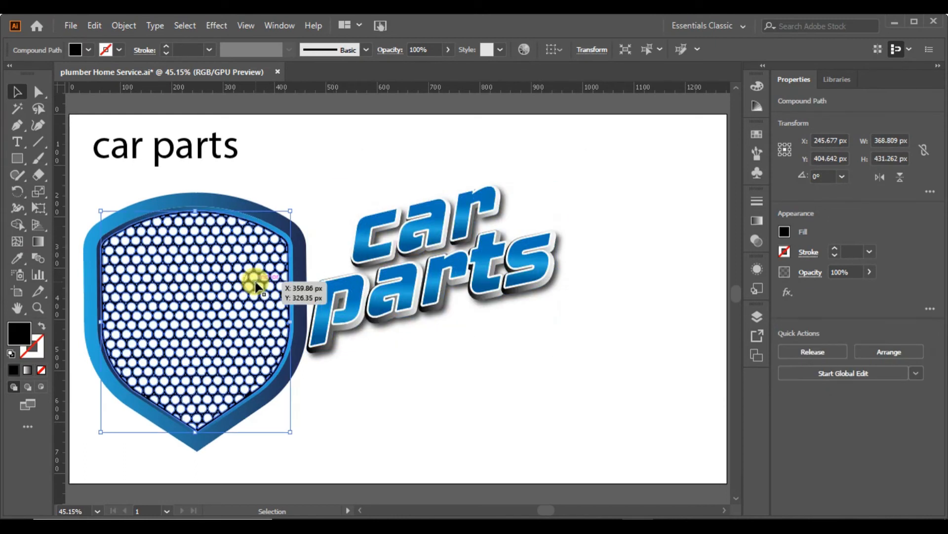
pyautogui.rightClick(233, 230)
pyautogui.click(891, 469)
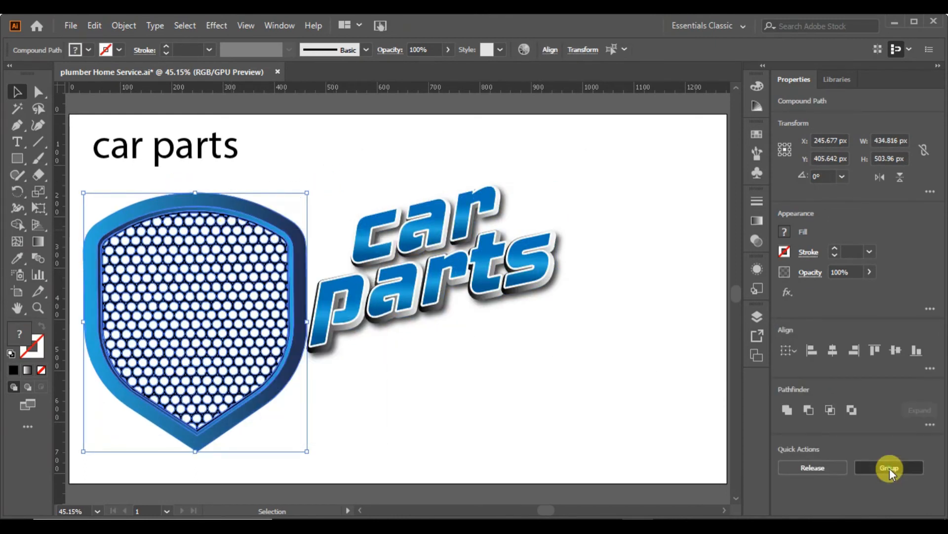
pyautogui.click(314, 393)
pyautogui.moveTo(269, 393); pyautogui.dragTo(505, 348)
pyautogui.click(620, 306)
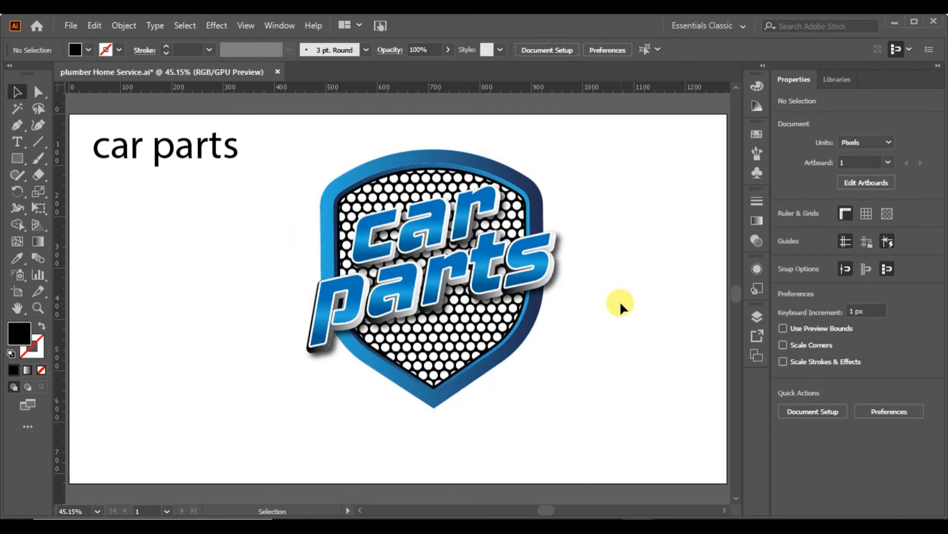
# Step: Scale the "car parts" lettering down slightly so it fits within the shield's width
pyautogui.click(536, 262)
pyautogui.moveTo(559, 346); pyautogui.dragTo(540, 328)
pyautogui.click(588, 333)
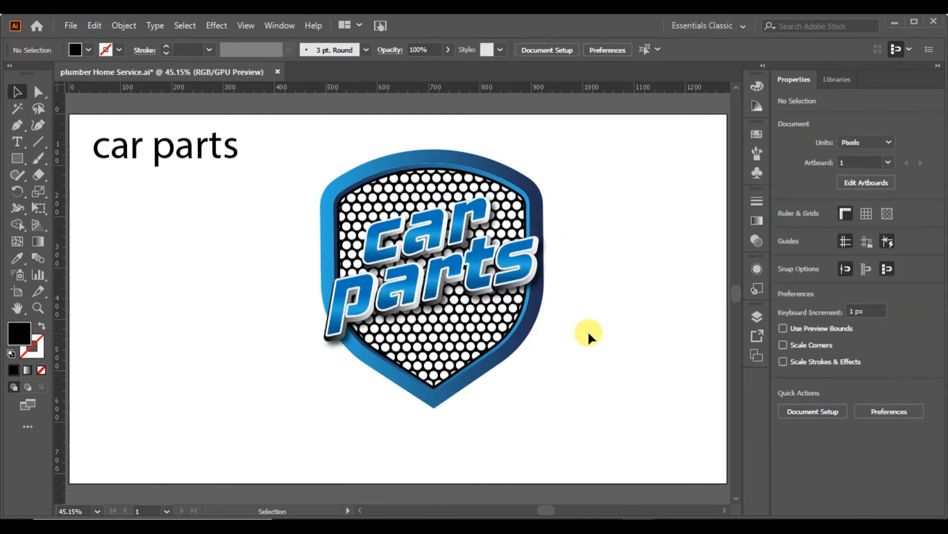
pyautogui.click(474, 331)
pyautogui.click(585, 330)
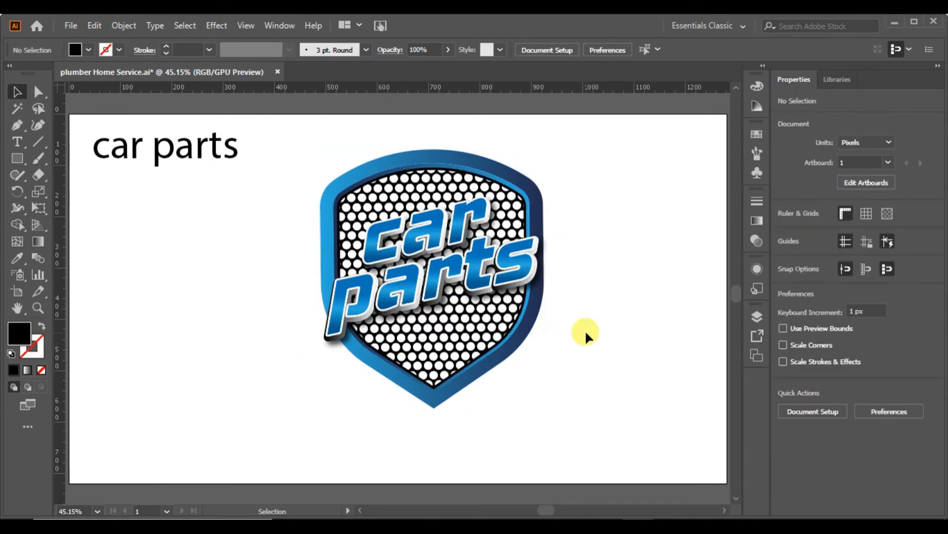
# Step: Ungroup the shield and its nested group so the mesh and border can be edited separately
pyautogui.click(481, 319)
pyautogui.rightClick(359, 206)
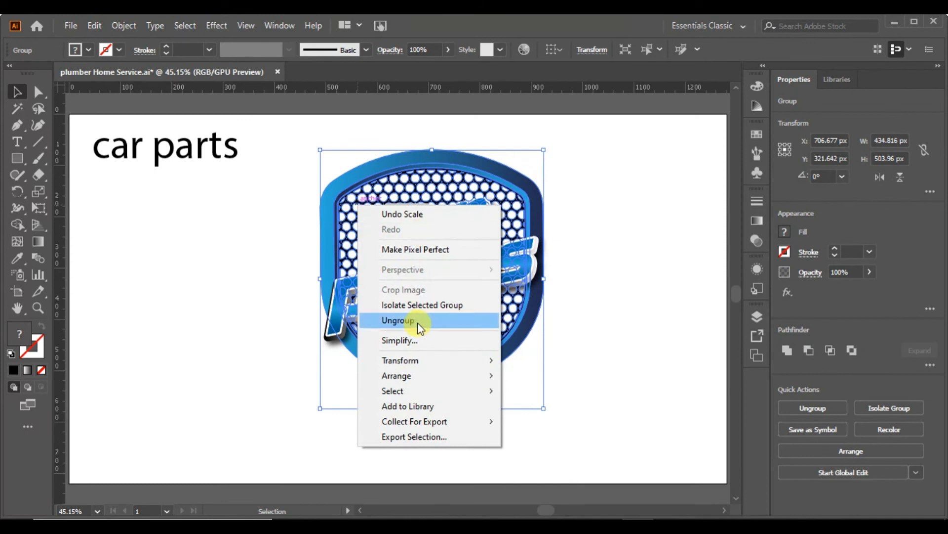
pyautogui.click(419, 323)
pyautogui.click(275, 328)
pyautogui.rightClick(333, 218)
pyautogui.click(370, 331)
pyautogui.click(286, 306)
# Step: Fill the shield's ring mesh with the silvery teal and white gradient swatch
pyautogui.click(384, 204)
pyautogui.click(88, 50)
pyautogui.click(50, 122)
pyautogui.click(189, 277)
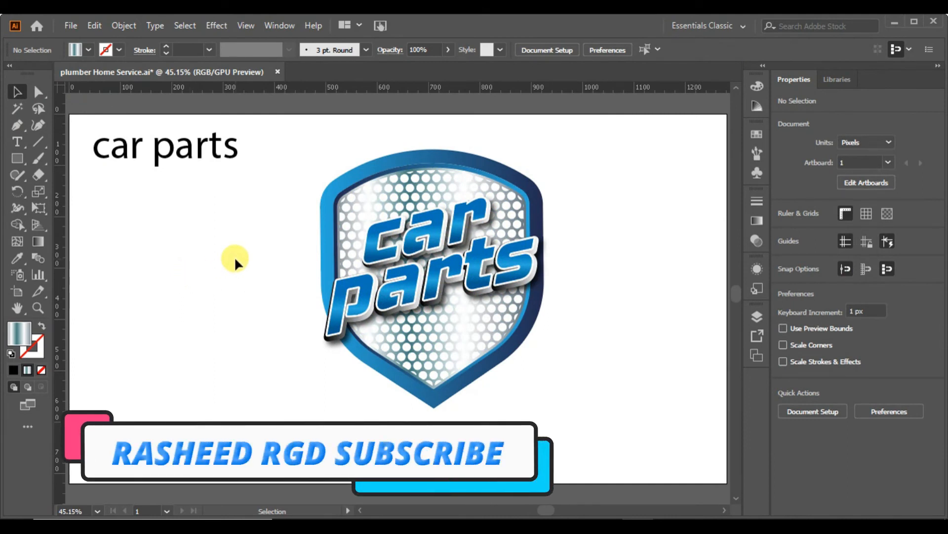
pyautogui.moveTo(316, 360); pyautogui.dragTo(316, 361)
pyautogui.click(586, 367)
# Step: Try a Drop Shadow effect on the shield's outer blue border and undo it
pyautogui.click(514, 344)
pyautogui.click(216, 26)
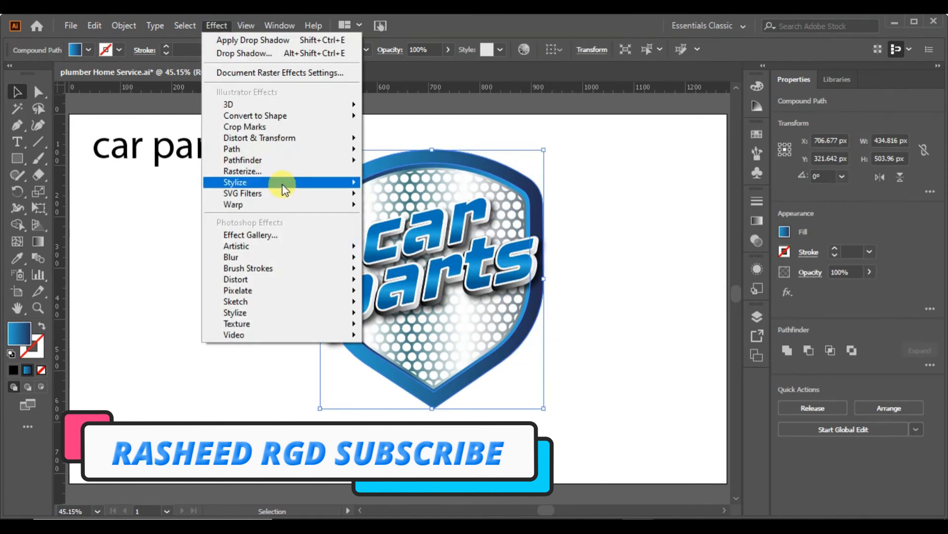
pyautogui.click(390, 183)
pyautogui.click(379, 339)
pyautogui.click(494, 339)
pyautogui.click(599, 326)
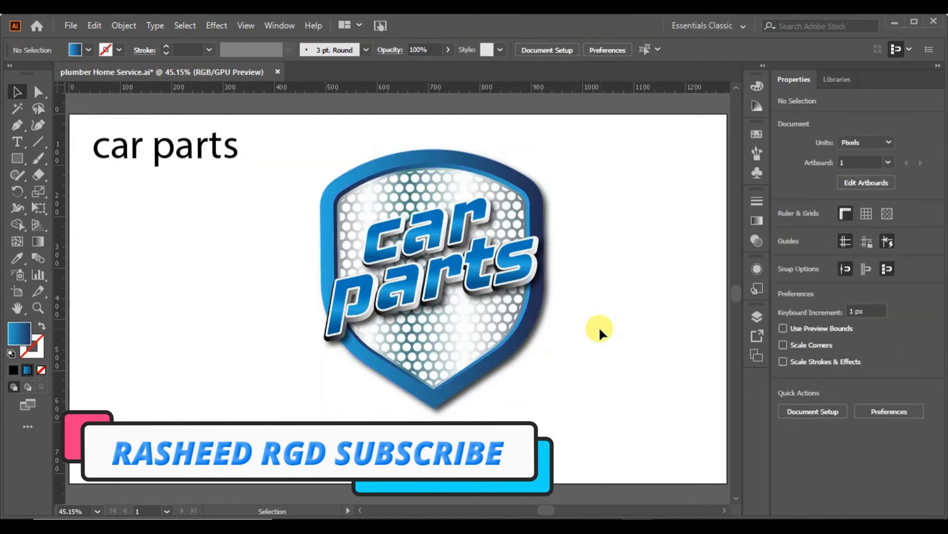
pyautogui.hotkey('ctrl', 'z')
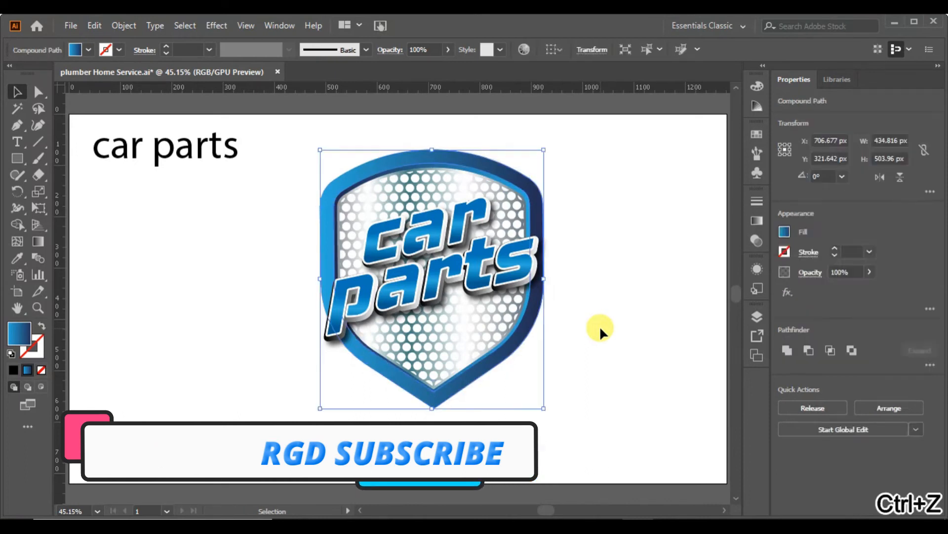
pyautogui.click(598, 326)
# Step: Draw a circle about 119 px wide left of the shield and place a copy about 10 px to its left
pyautogui.moveTo(17, 159)
pyautogui.mouseDown()
pyautogui.moveTo(101, 198)
pyautogui.moveTo(94, 188)
pyautogui.mouseUp()
pyautogui.moveTo(168, 235); pyautogui.dragTo(229, 296)
pyautogui.moveTo(197, 265); pyautogui.dragTo(192, 268)
pyautogui.click(18, 92)
pyautogui.click(136, 334)
pyautogui.click(195, 268)
# Step: Divide the two overlapping circles into a full circle and a crescent with the Shape Builder
pyautogui.moveTo(248, 226); pyautogui.dragTo(165, 323)
pyautogui.click(17, 225)
pyautogui.click(205, 276)
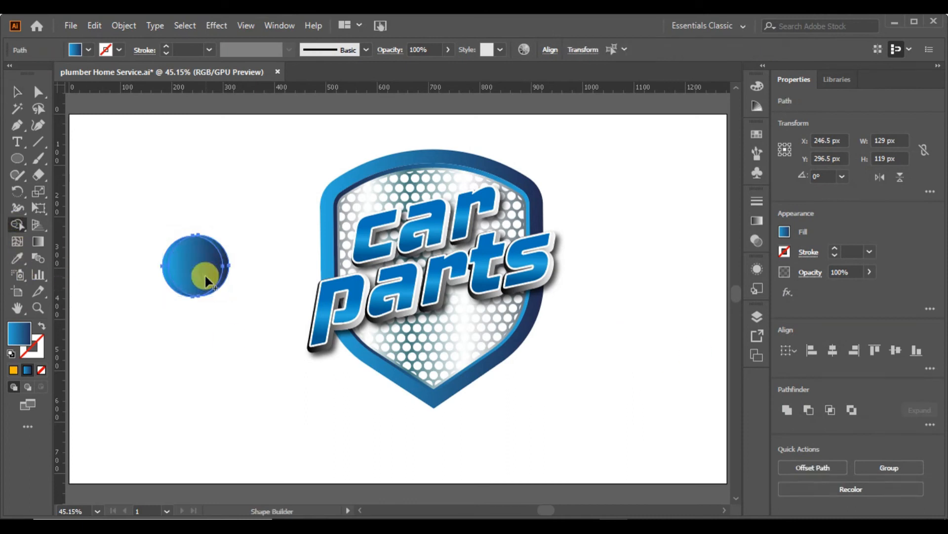
# Step: Nudge the full circle left to open a narrow gap between it and the crescent
pyautogui.click(17, 92)
pyautogui.click(205, 281)
pyautogui.press('Left')
pyautogui.press('Left')
pyautogui.press('Left')
pyautogui.press('Left')
pyautogui.press('Left')
pyautogui.press('Left')
pyautogui.press('Left')
pyautogui.press('Left')
pyautogui.press('Left')
pyautogui.press('Left')
pyautogui.press('Left')
pyautogui.press('Left')
pyautogui.press('Left')
pyautogui.press('Left')
pyautogui.press('Left')
pyautogui.press('Left')
pyautogui.press('Left')
pyautogui.press('Left')
pyautogui.press('Left')
pyautogui.press('Left')
pyautogui.click(196, 303)
# Step: Draw a 169 by 17 px bar over the circle's left part and duplicate it downward into four evenly spaced bars
pyautogui.moveTo(17, 158); pyautogui.dragTo(47, 155)
pyautogui.moveTo(106, 237); pyautogui.dragTo(149, 256)
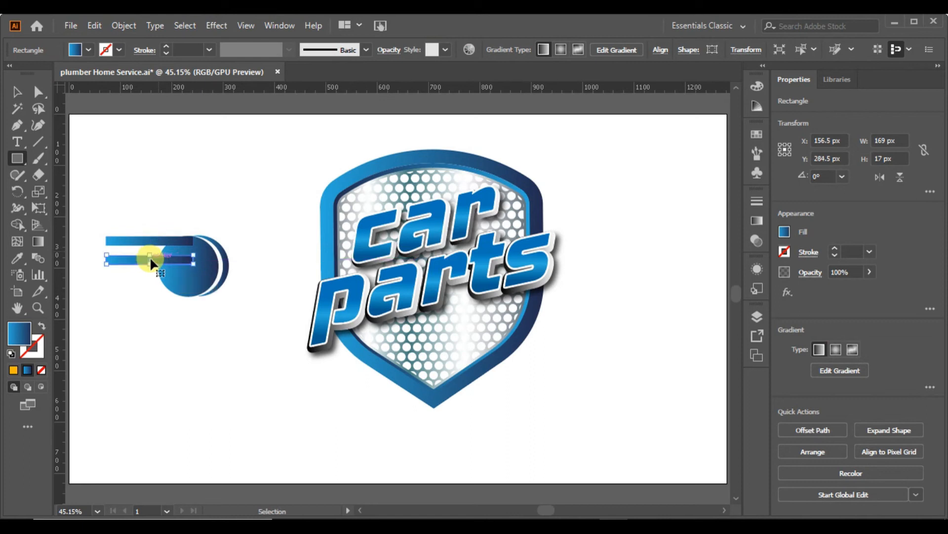
pyautogui.hotkey('ctrl', 'd')
pyautogui.hotkey('ctrl', 'd')
# Step: Scale the four bars vertically to an overall height of 117 px to match the circle
pyautogui.click(16, 91)
pyautogui.moveTo(109, 212); pyautogui.dragTo(112, 330)
pyautogui.moveTo(149, 302); pyautogui.dragTo(149, 297)
pyautogui.click(156, 369)
pyautogui.hotkey('ctrl', 'z')
pyautogui.press('a')
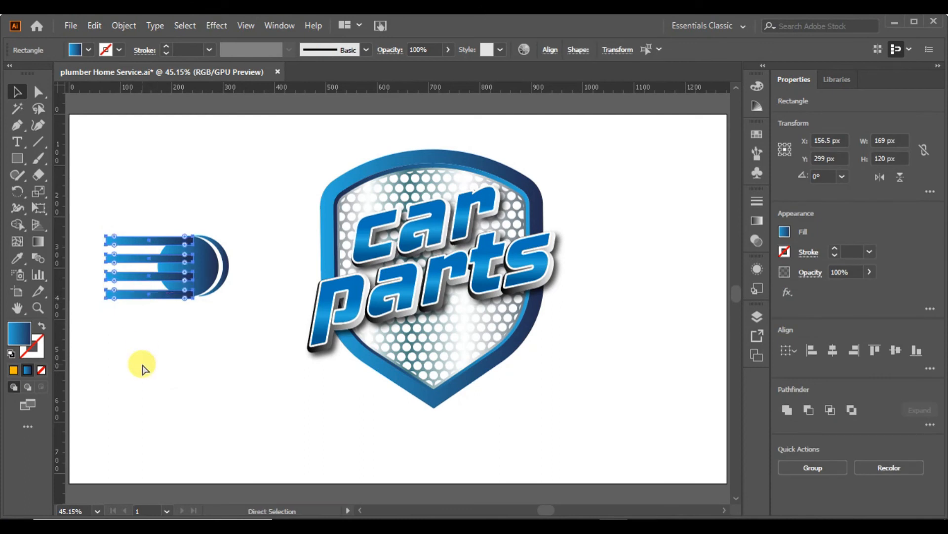
pyautogui.hotkey('ctrl', '+')
pyautogui.hotkey('ctrl', '+')
pyautogui.hotkey('ctrl', '+')
pyautogui.moveTo(389, 395); pyautogui.dragTo(393, 391)
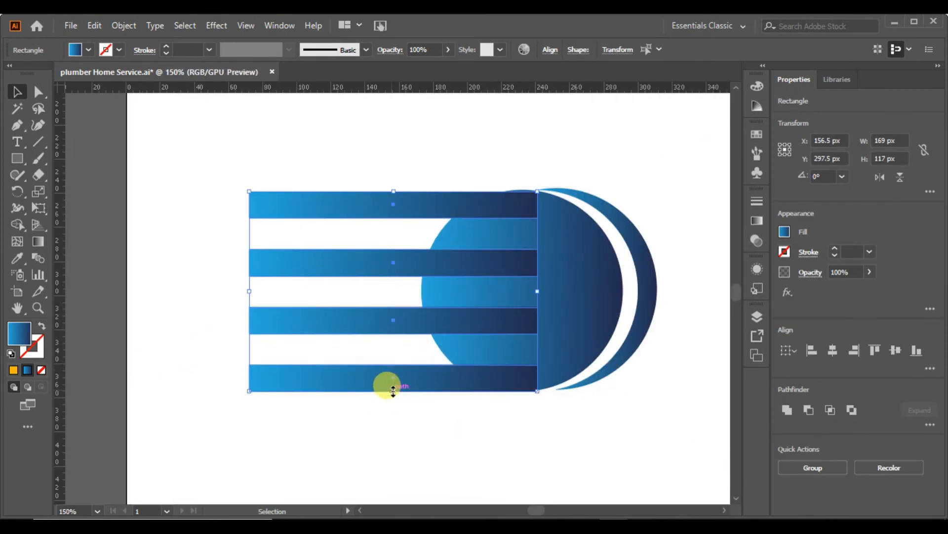
# Step: Shorten the second and fourth bars from their left ends, making the fourth bar the shortest
pyautogui.click(415, 355)
pyautogui.moveTo(250, 266); pyautogui.dragTo(302, 262)
pyautogui.click(253, 380)
pyautogui.moveTo(253, 380); pyautogui.dragTo(340, 375)
pyautogui.click(239, 403)
pyautogui.click(453, 204)
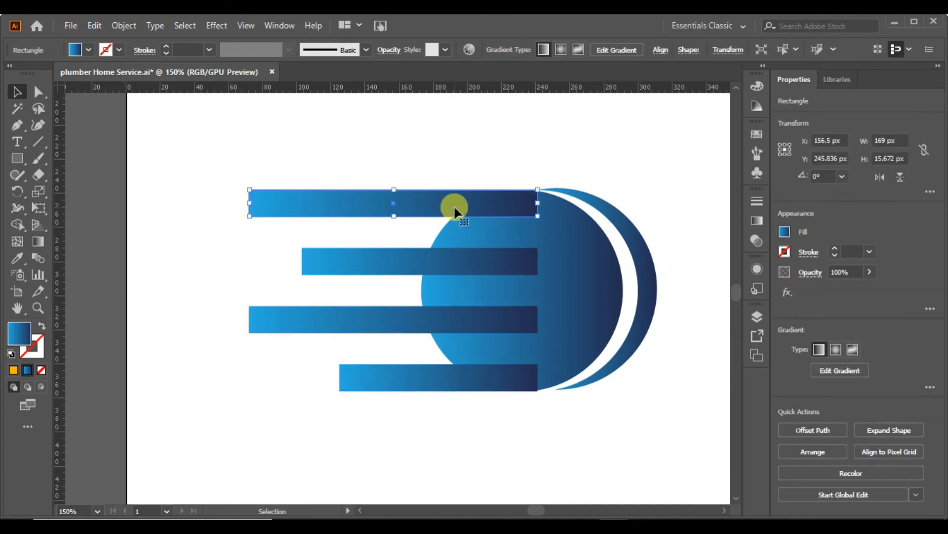
# Step: Unite the four bars and the full circle into a single shape, leaving out the crescent
pyautogui.click(679, 367)
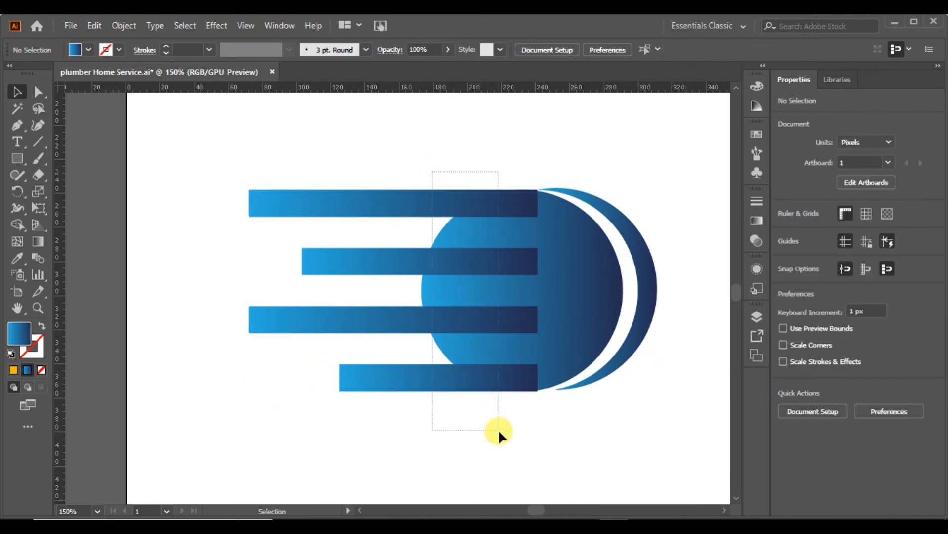
pyautogui.moveTo(498, 428); pyautogui.dragTo(498, 429)
pyautogui.click(811, 467)
pyautogui.click(621, 429)
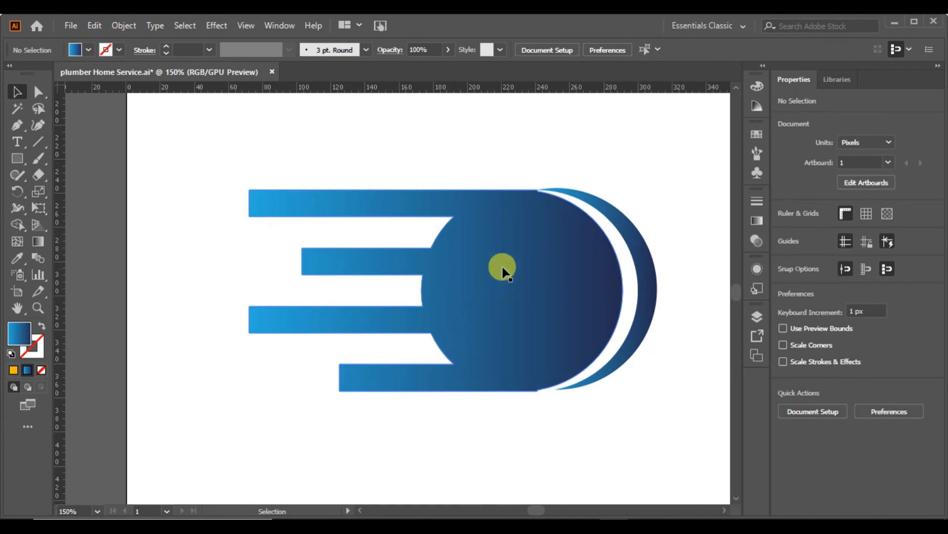
# Step: Fully round the bars' left ends and the inner corners of the notches between them
pyautogui.click(38, 91)
pyautogui.moveTo(226, 172); pyautogui.dragTo(369, 444)
pyautogui.moveTo(313, 267); pyautogui.dragTo(397, 267)
pyautogui.click(232, 414)
pyautogui.moveTo(471, 178); pyautogui.dragTo(416, 411)
pyautogui.moveTo(440, 356); pyautogui.dragTo(409, 346)
pyautogui.click(310, 454)
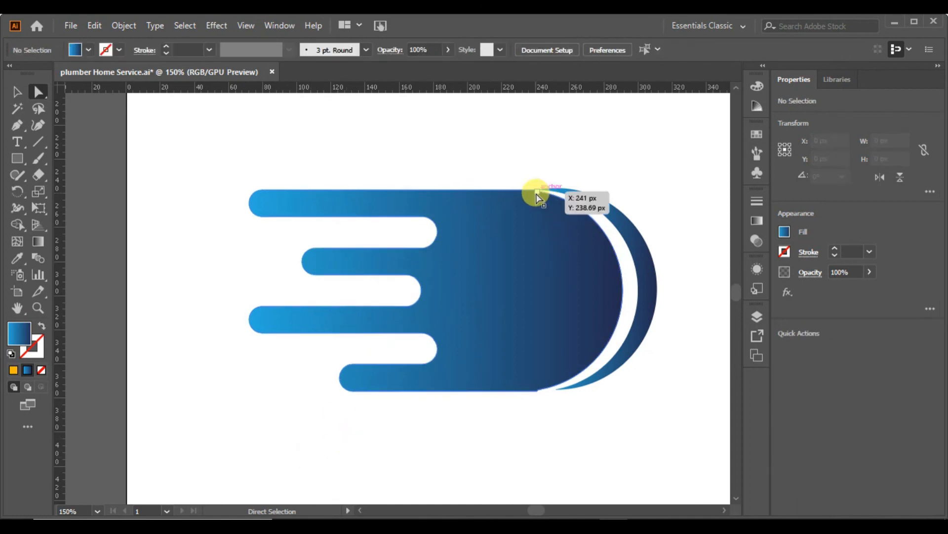
# Step: Smooth the upper and lower edges where the bars join the circle with the Smooth tool
pyautogui.click(537, 197)
pyautogui.click(17, 93)
pyautogui.click(18, 175)
pyautogui.click(82, 208)
pyautogui.click(17, 92)
pyautogui.click(325, 280)
pyautogui.click(328, 265)
pyautogui.click(18, 174)
pyautogui.moveTo(512, 189); pyautogui.dragTo(524, 192)
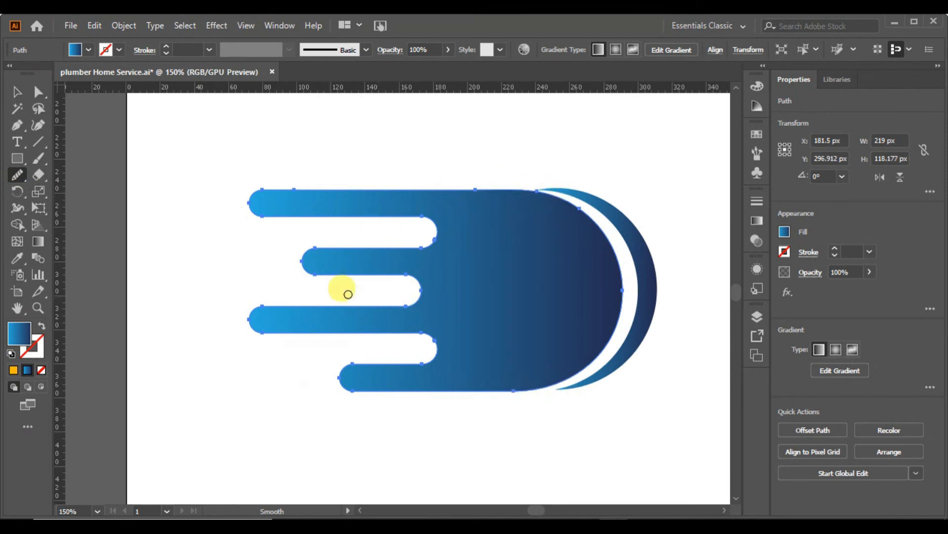
pyautogui.moveTo(501, 392); pyautogui.dragTo(386, 392)
pyautogui.moveTo(533, 389); pyautogui.dragTo(493, 392)
pyautogui.click(18, 93)
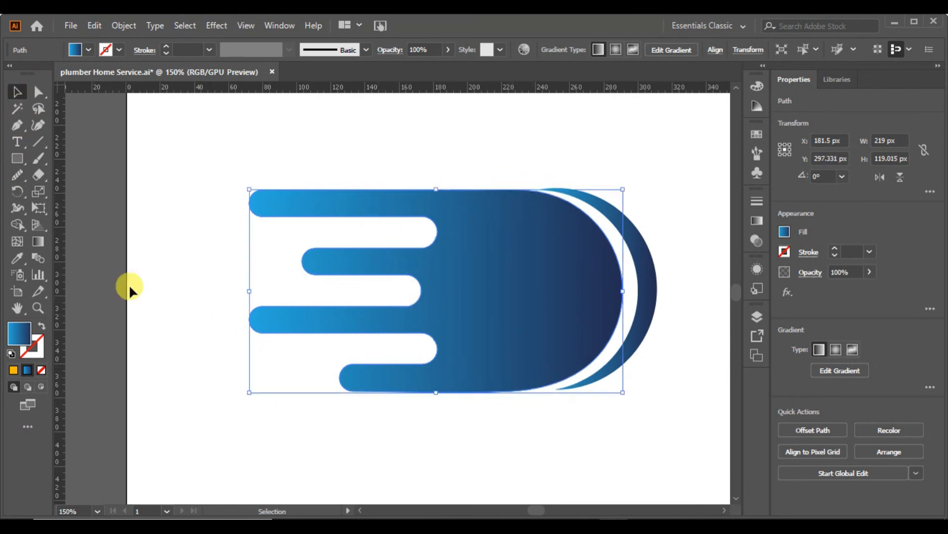
pyautogui.click(180, 287)
pyautogui.click(17, 158)
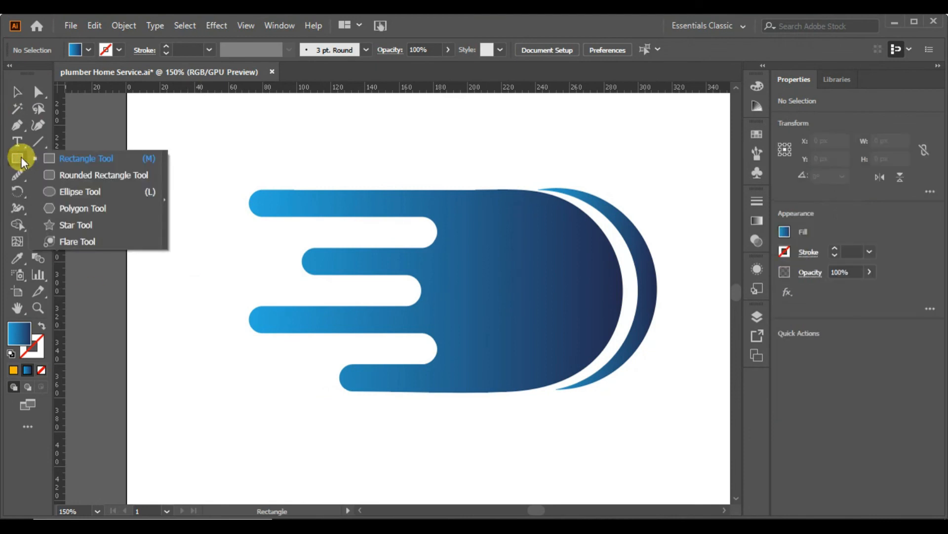
# Step: Paste a copy of the tilted ball icon behind the original and give it a white 8 pt stroke
pyautogui.click(94, 25)
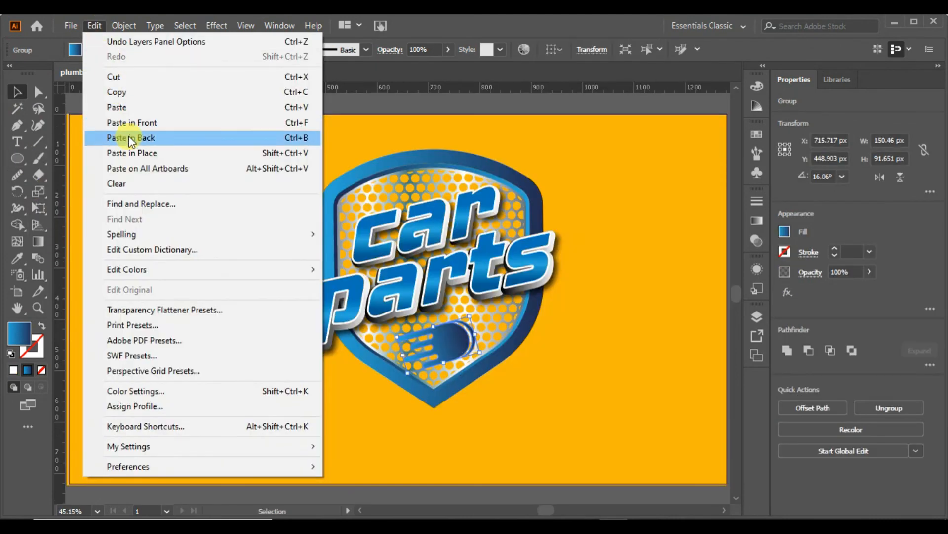
pyautogui.click(127, 137)
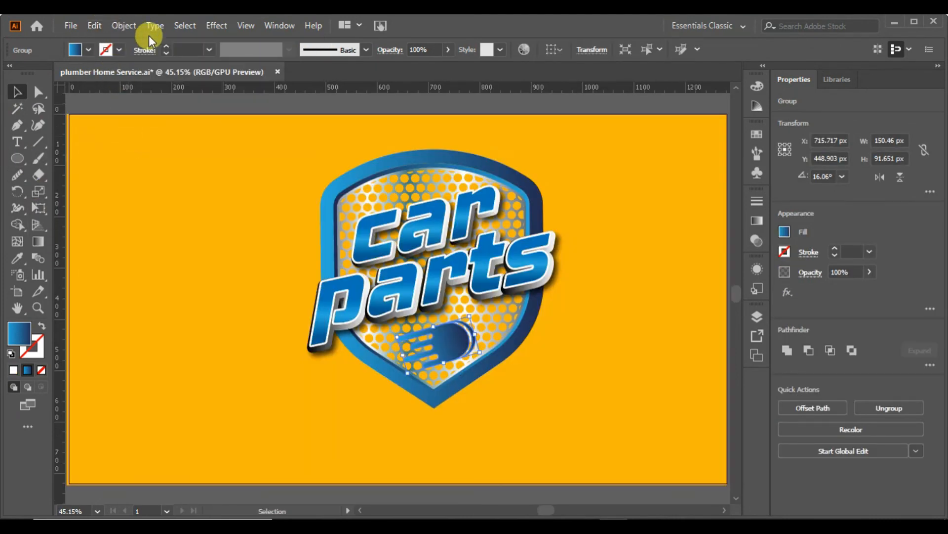
pyautogui.click(165, 47)
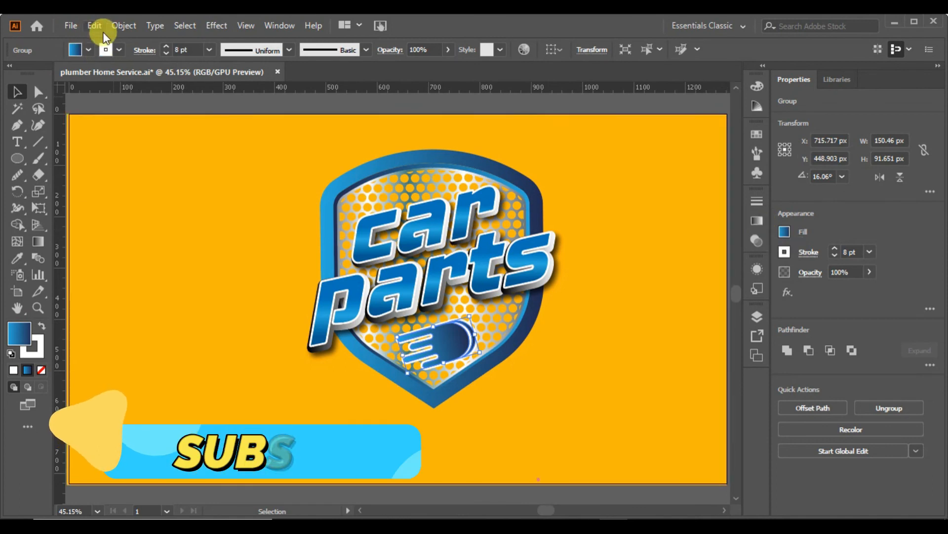
# Step: Expand the fill and stroke of the white-outlined ball icon copy into separate shapes, keeping 255 gradient objects specified
pyautogui.click(118, 25)
pyautogui.click(182, 179)
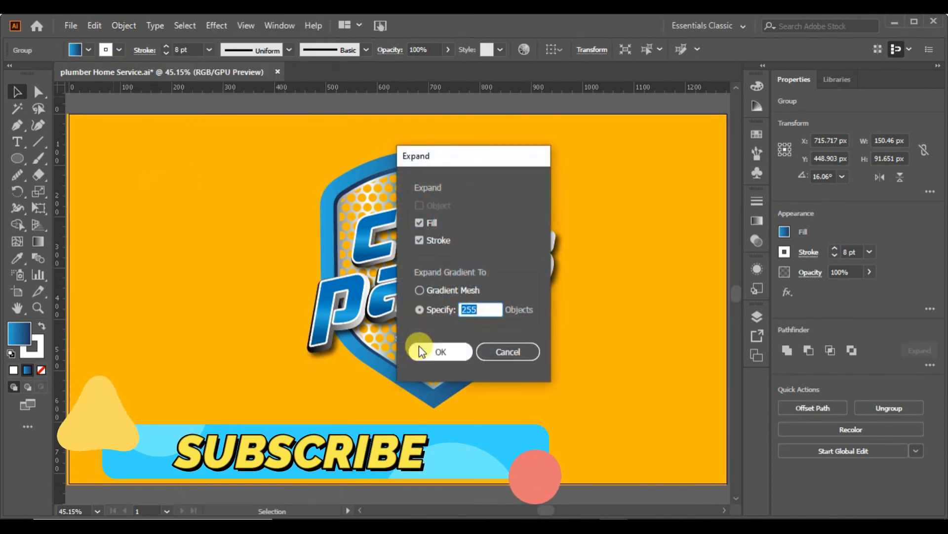
pyautogui.click(423, 352)
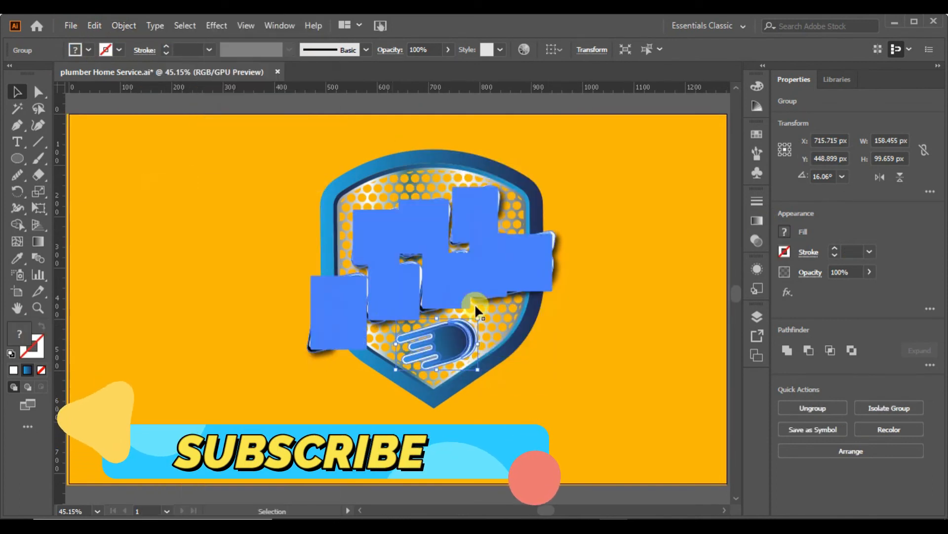
# Step: Fill the expanded ball icon outline with the White, Black gradient and shift its midpoint to about 80% towards black
pyautogui.click(758, 221)
pyautogui.click(601, 219)
pyautogui.moveTo(599, 313); pyautogui.dragTo(594, 242)
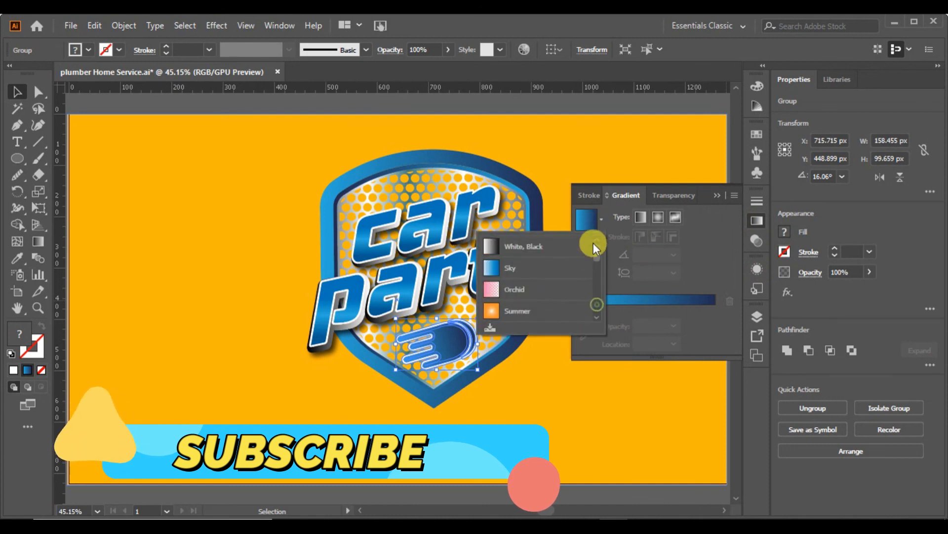
pyautogui.click(490, 246)
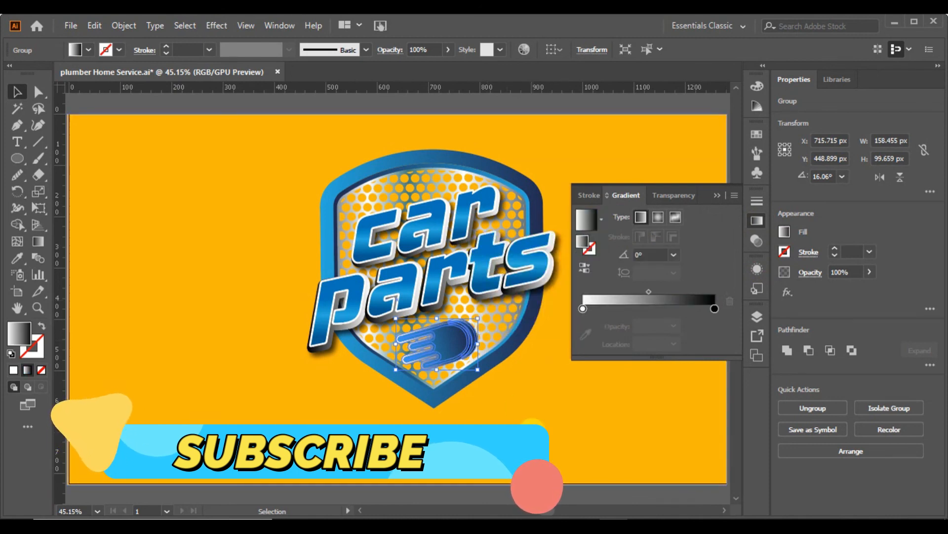
pyautogui.moveTo(649, 291); pyautogui.dragTo(686, 292)
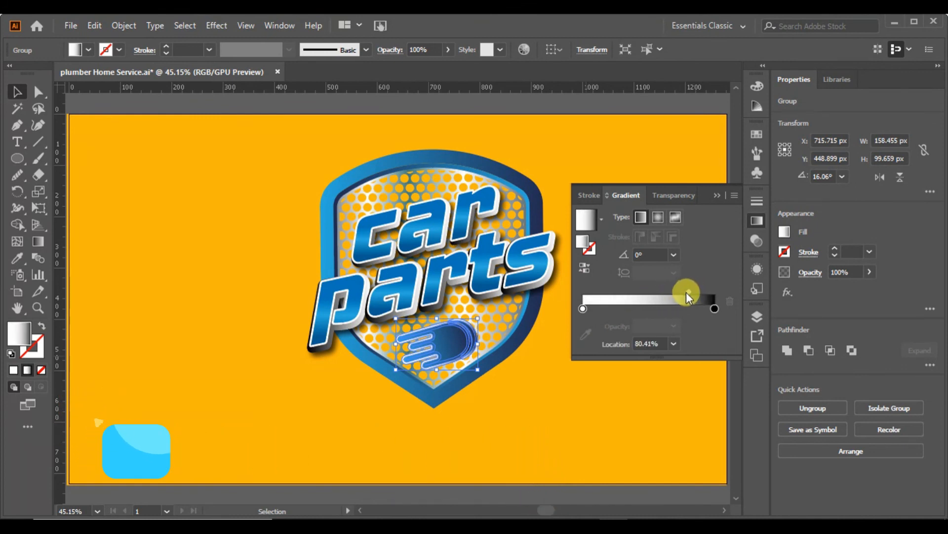
pyautogui.click(682, 399)
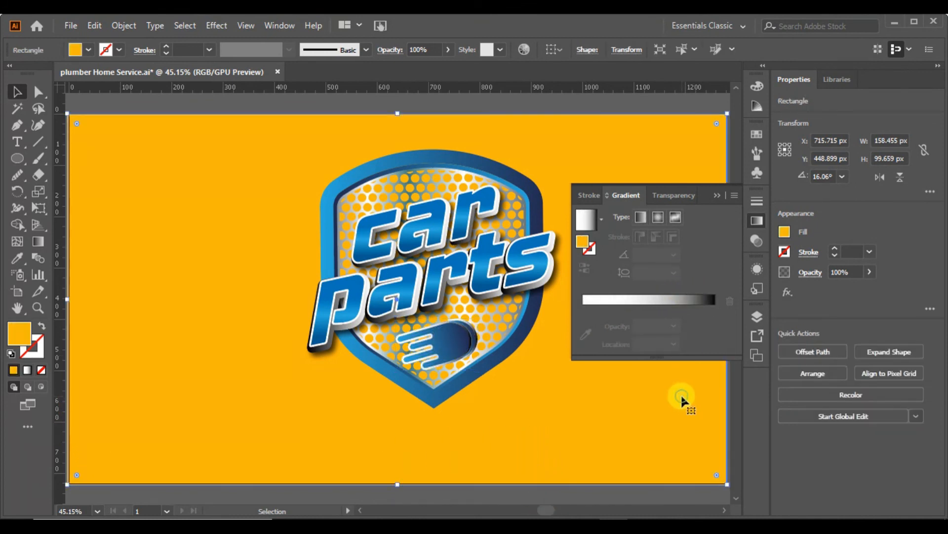
pyautogui.click(717, 195)
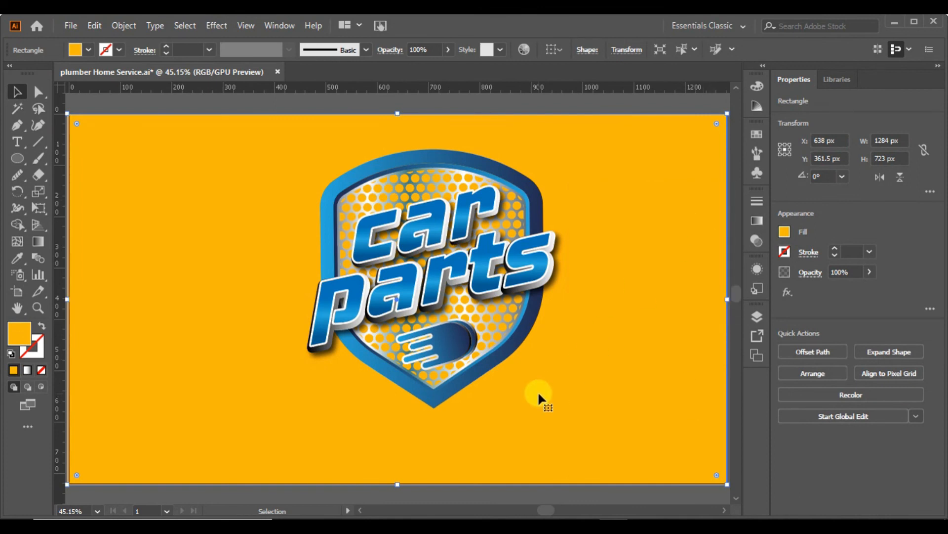